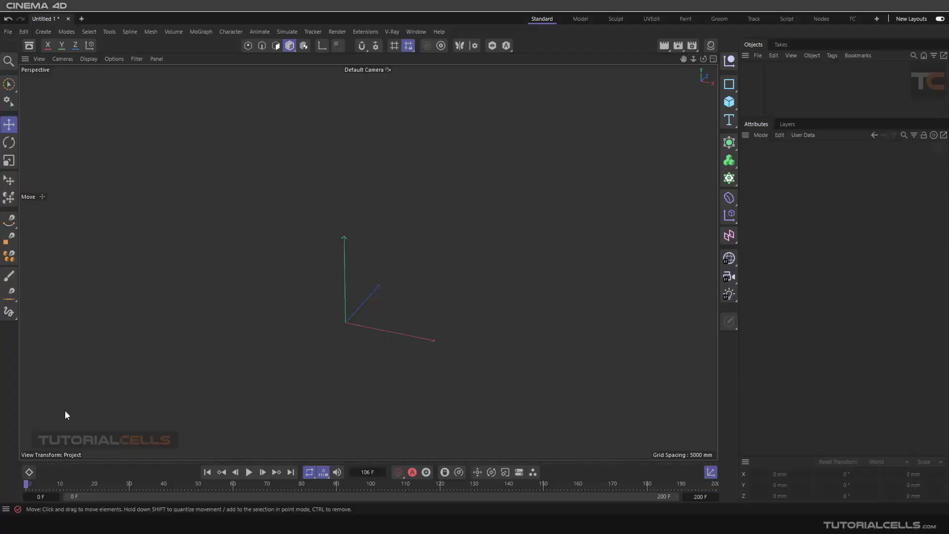
pyautogui.click(200, 31)
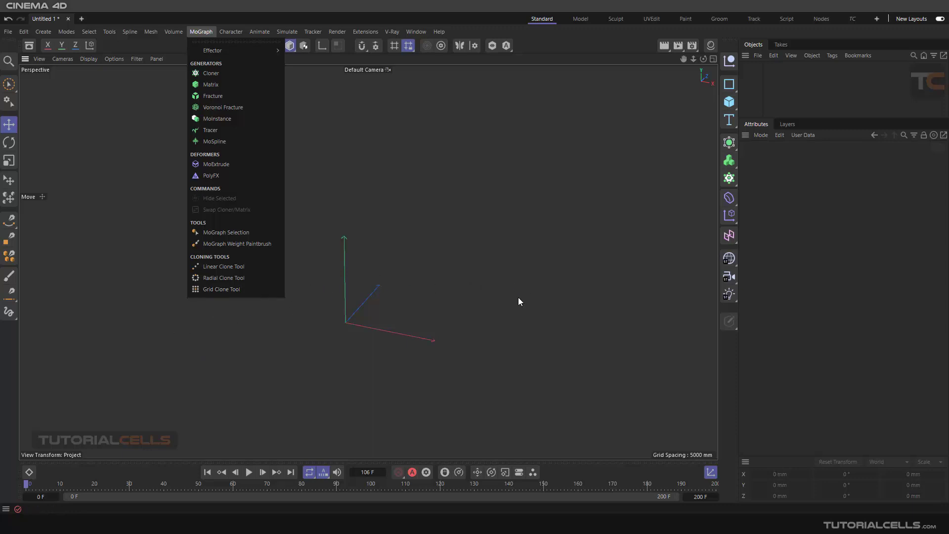
pyautogui.click(476, 274)
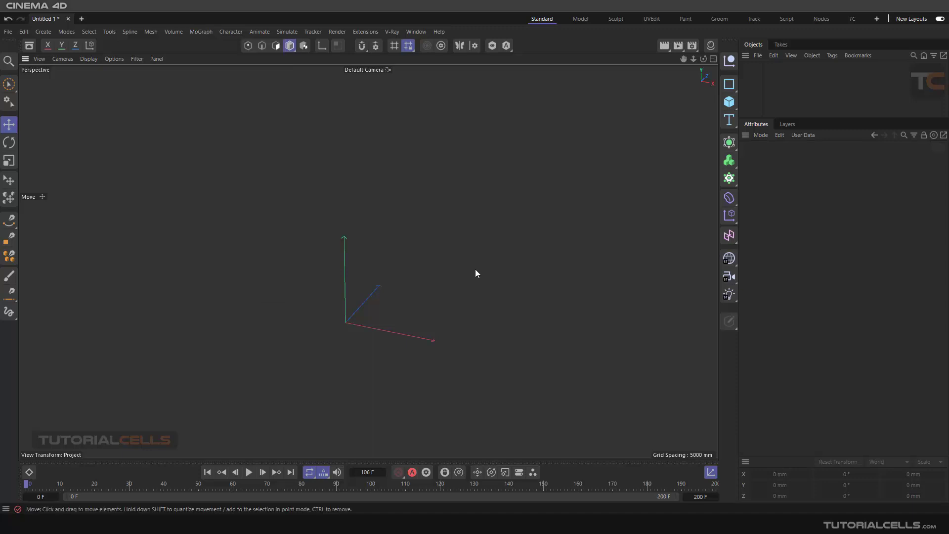
# Add a cube and scale it down uniformly to about 968 mm per side
pyautogui.click(730, 105)
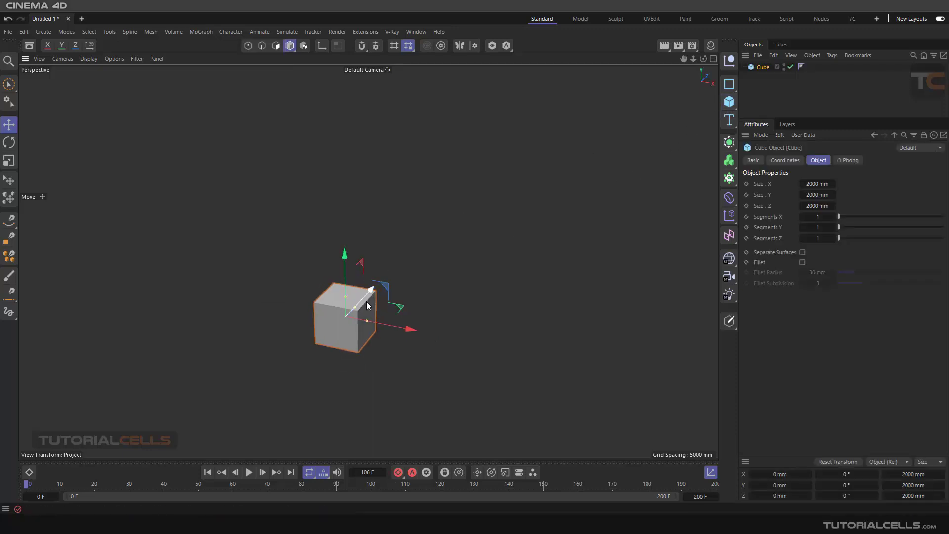
pyautogui.keyDown('alt'); pyautogui.moveTo(346, 314); pyautogui.dragTo(380, 289, button='middle'); pyautogui.keyUp('alt')
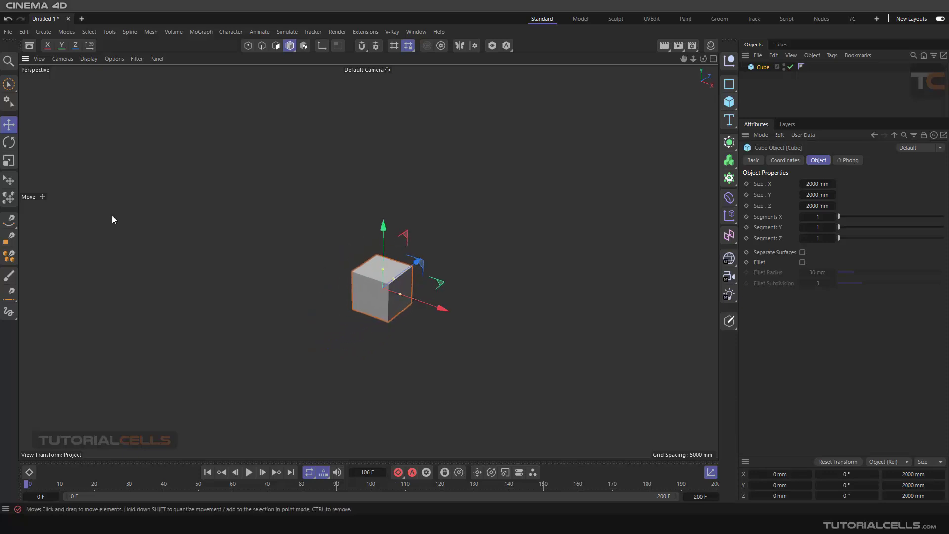
pyautogui.click(9, 160)
pyautogui.moveTo(548, 175); pyautogui.dragTo(399, 271)
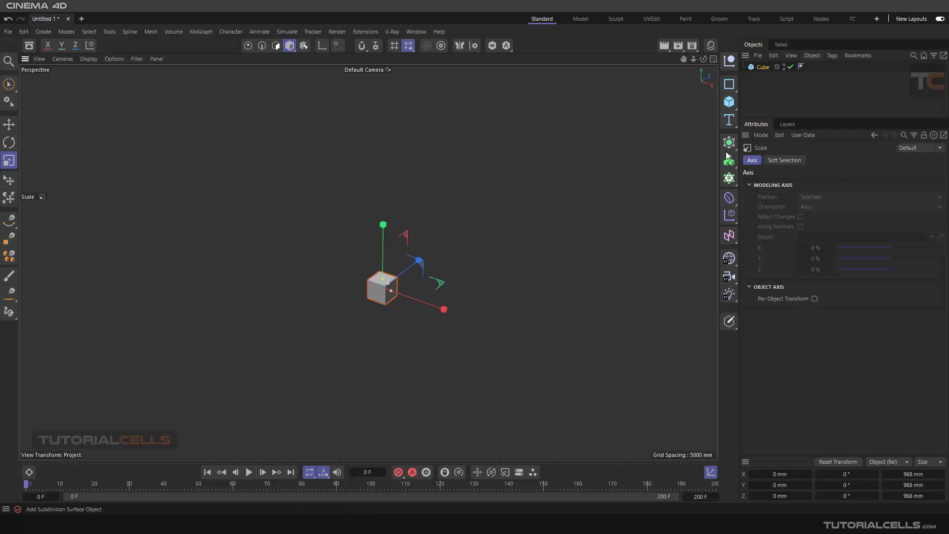
# Place the cube under a Cloner in Radial mode with a radius of about 2410 mm
pyautogui.keyDown('alt'); pyautogui.click(730, 178); pyautogui.keyUp('alt')
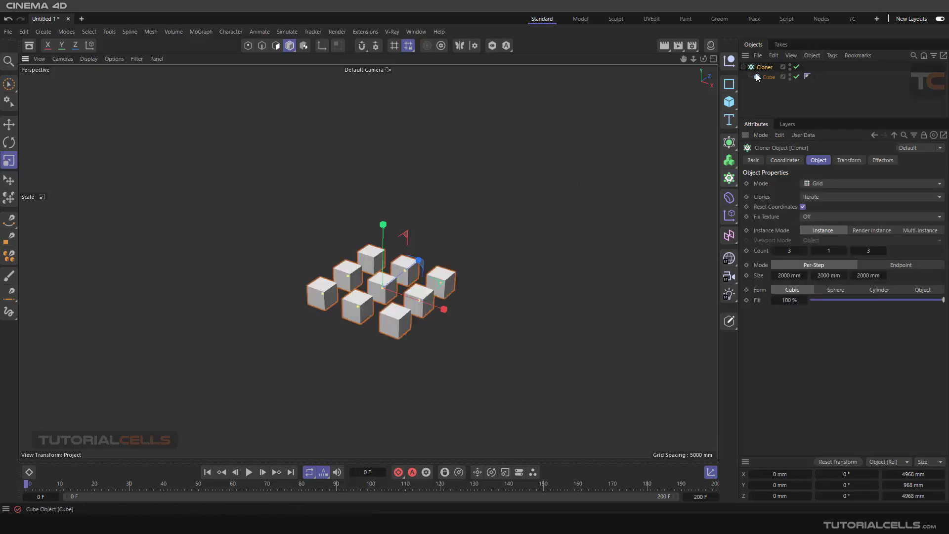
pyautogui.click(817, 184)
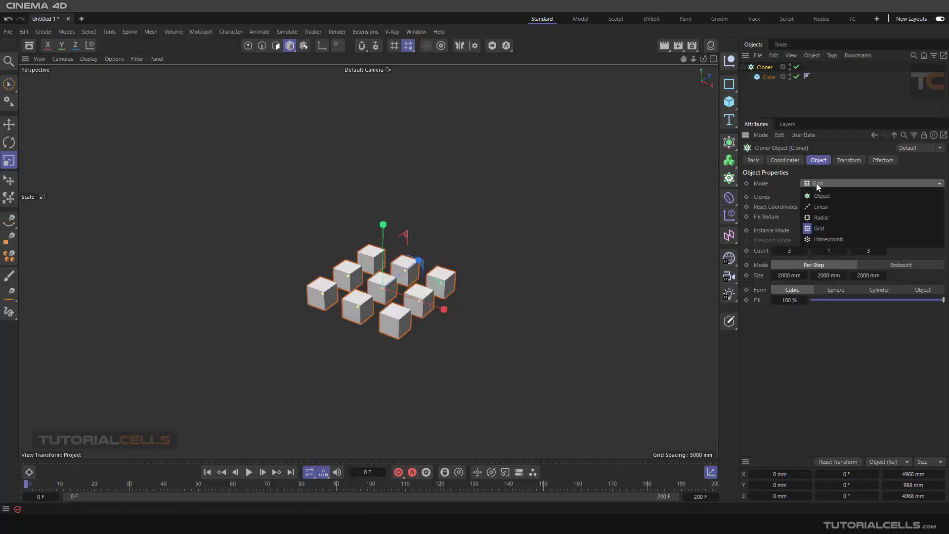
pyautogui.click(824, 218)
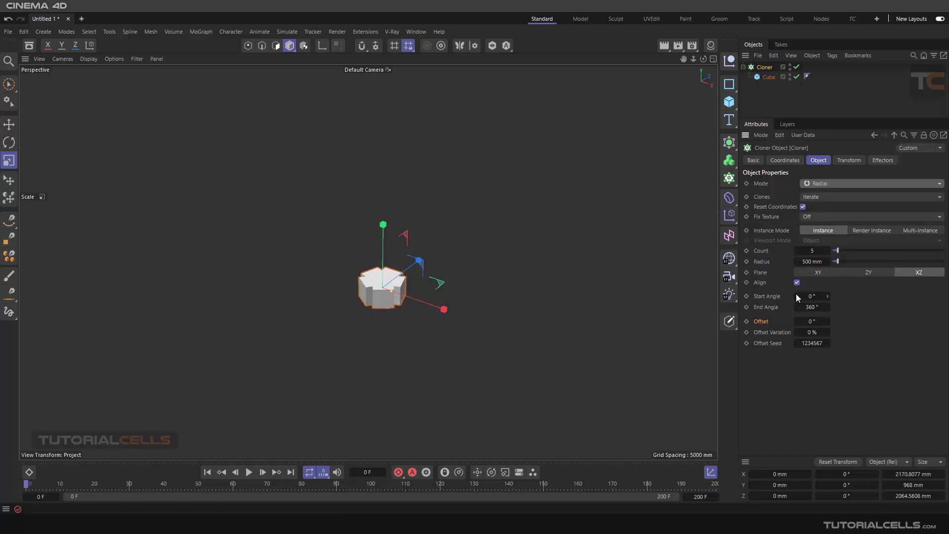
pyautogui.moveTo(836, 261); pyautogui.dragTo(859, 259)
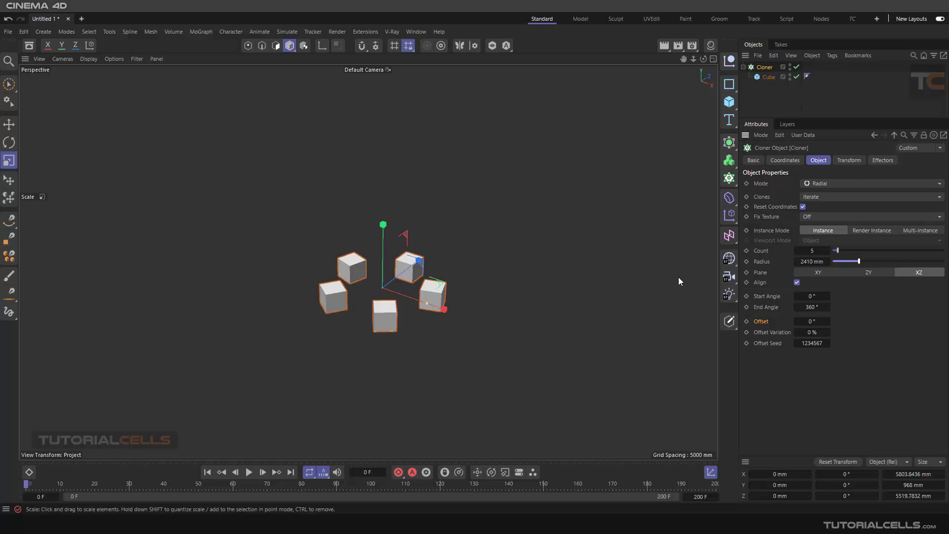
# Show the cloner's coordinates with its object properties and keyframe its position, rotation, scale, Radius and Offset at frame 0
pyautogui.click(786, 160)
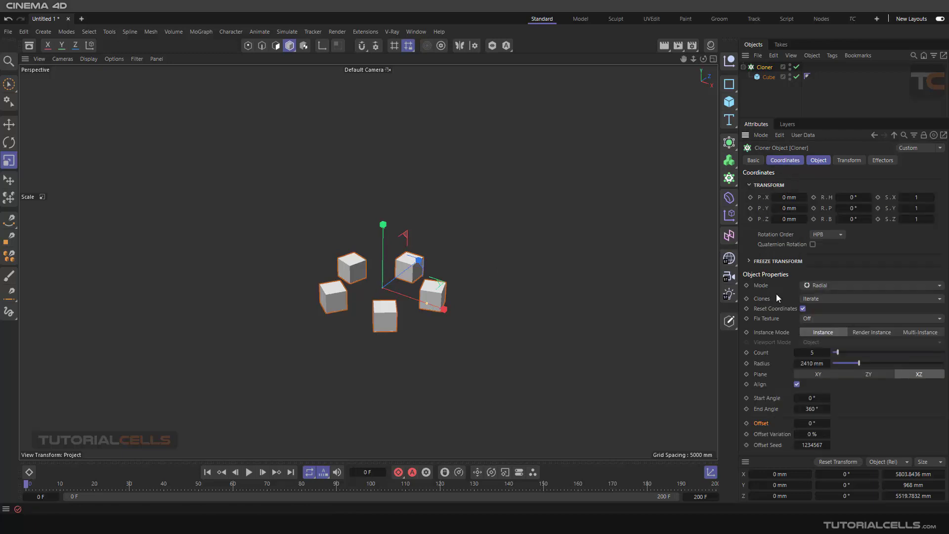
pyautogui.click(709, 473)
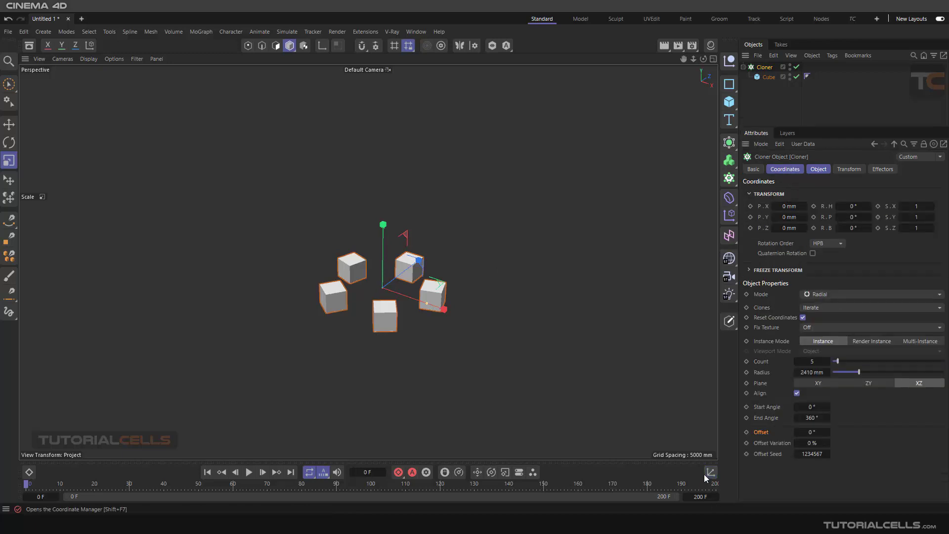
pyautogui.moveTo(776, 217)
pyautogui.mouseDown()
pyautogui.moveTo(794, 217)
pyautogui.moveTo(779, 217)
pyautogui.mouseUp()
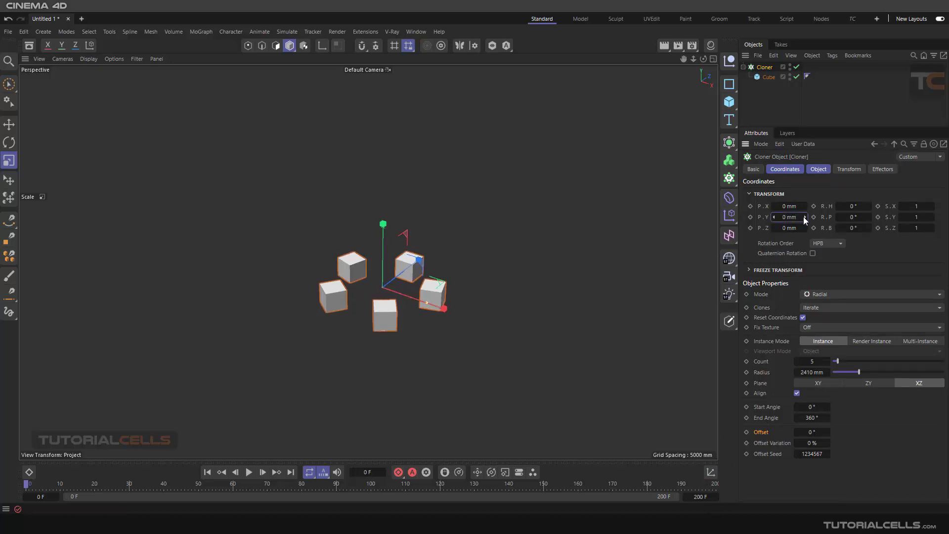
pyautogui.click(398, 473)
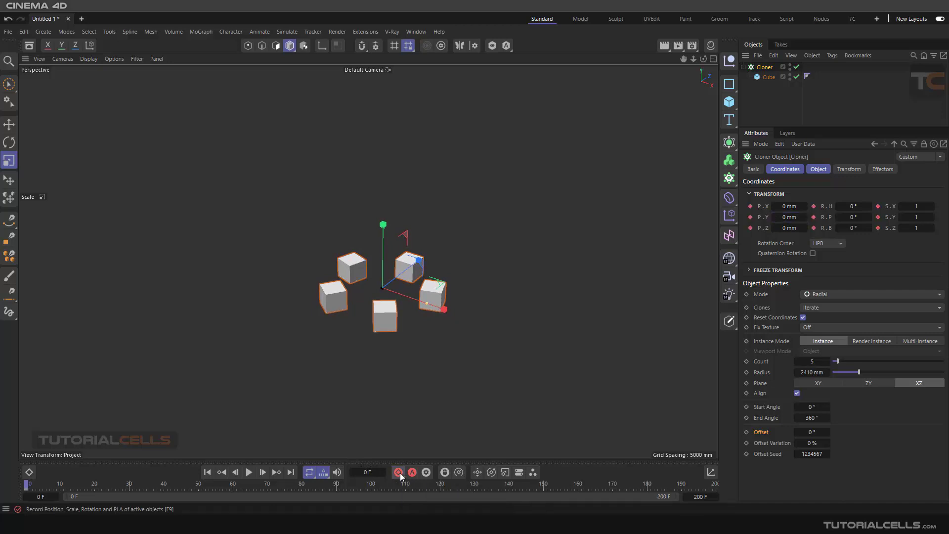
pyautogui.click(747, 373)
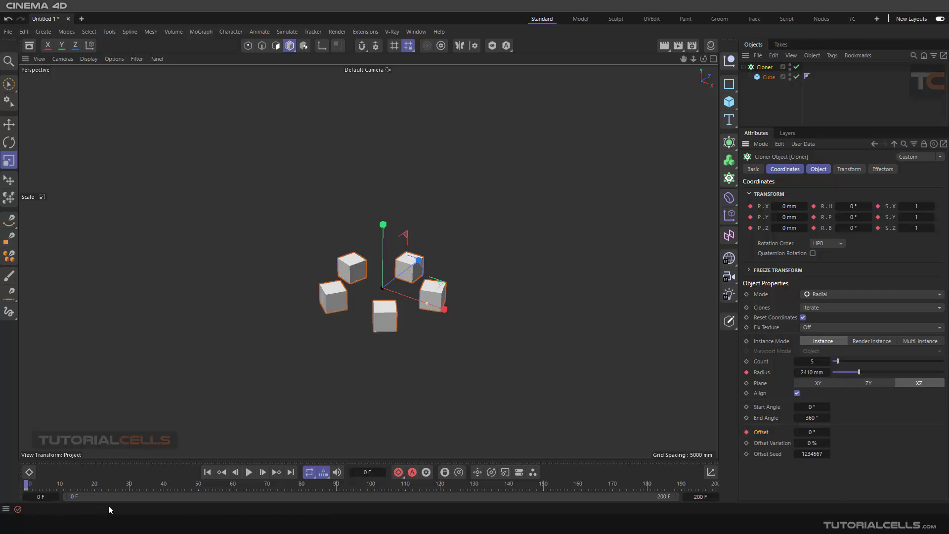
# Go to frame 80 and set the cloner's Y position to 5000 mm
pyautogui.moveTo(29, 486); pyautogui.dragTo(302, 485)
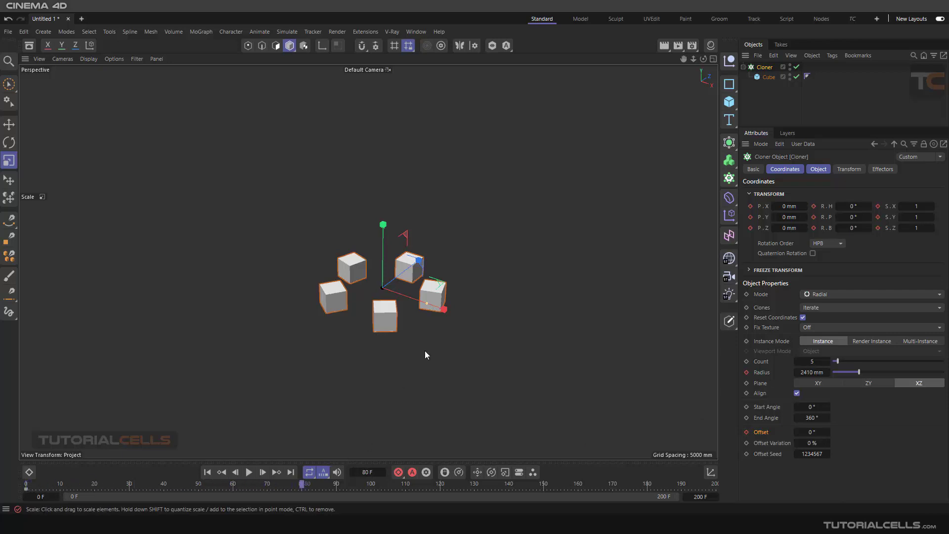
pyautogui.click(788, 217)
pyautogui.write('5000')
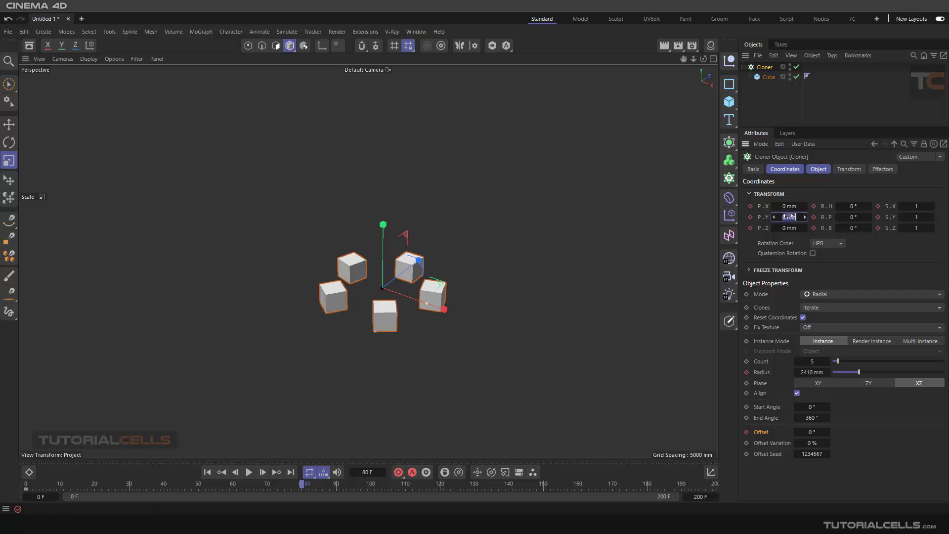
pyautogui.write('0')
pyautogui.press('Return')
pyautogui.doubleClick(788, 217)
pyautogui.press('BackSpace')
pyautogui.write('5000')
pyautogui.press('Return')
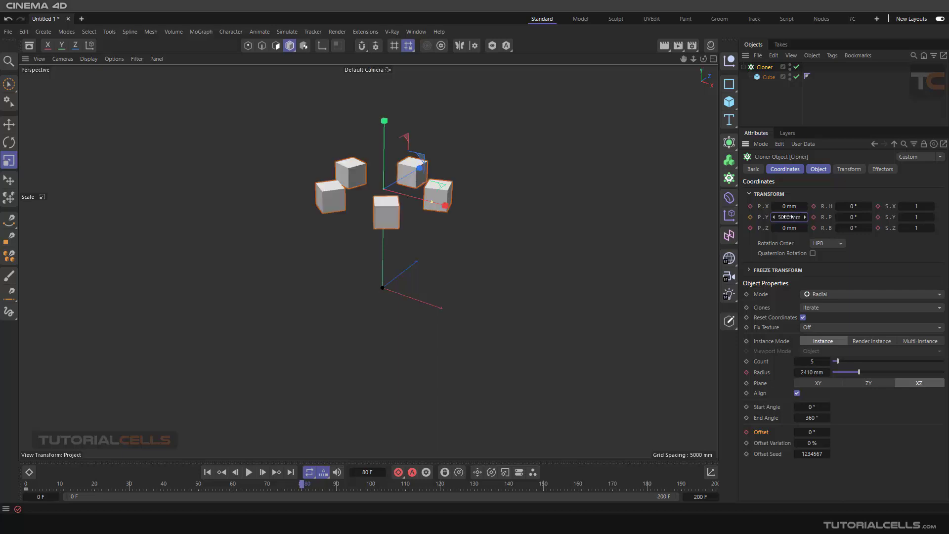
# Set the cloner's Y position to 8000 mm and keyframe it at frame 80
pyautogui.doubleClick(787, 217)
pyautogui.write('5000')
pyautogui.press('Return')
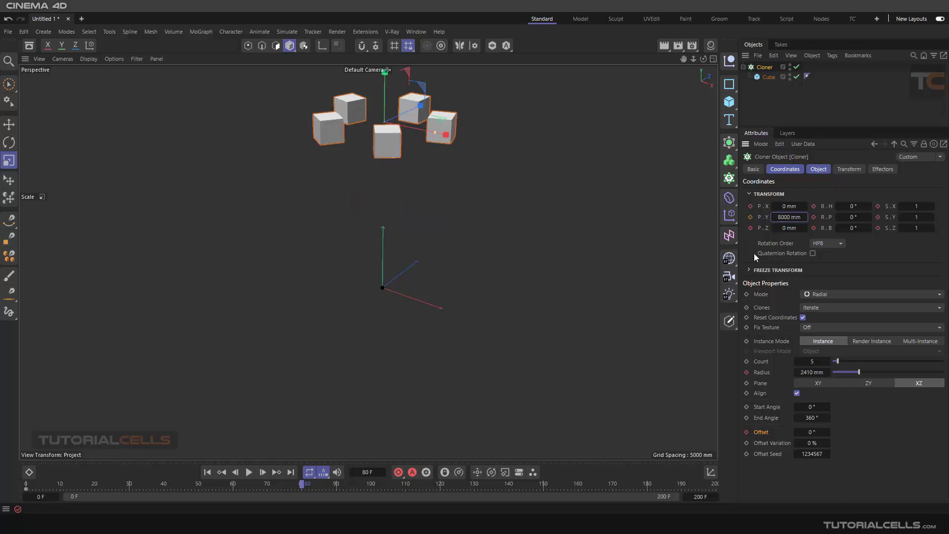
pyautogui.click(751, 217)
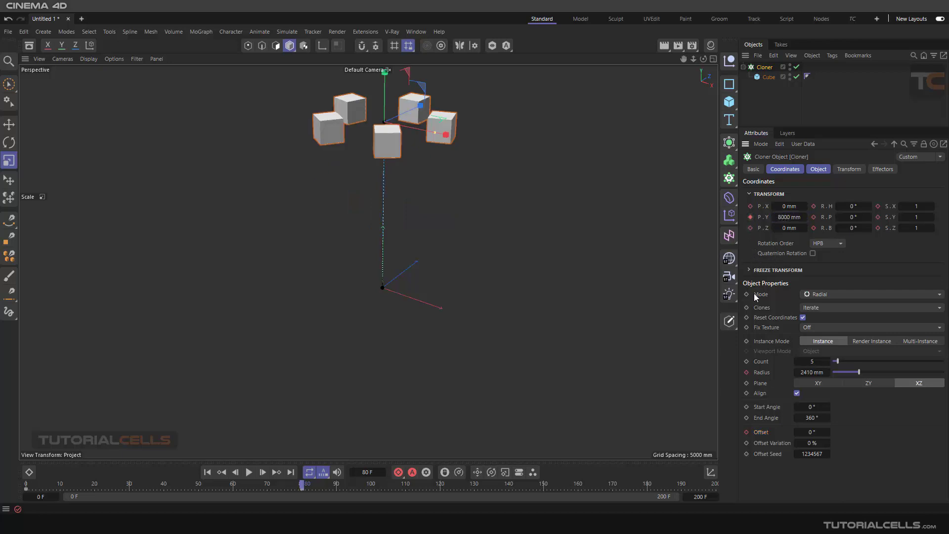
# Set the cloner's Offset to about 157° and its Radius to about 4930 mm, keyframing both at frame 80
pyautogui.moveTo(811, 432); pyautogui.dragTo(870, 432)
pyautogui.click(746, 432)
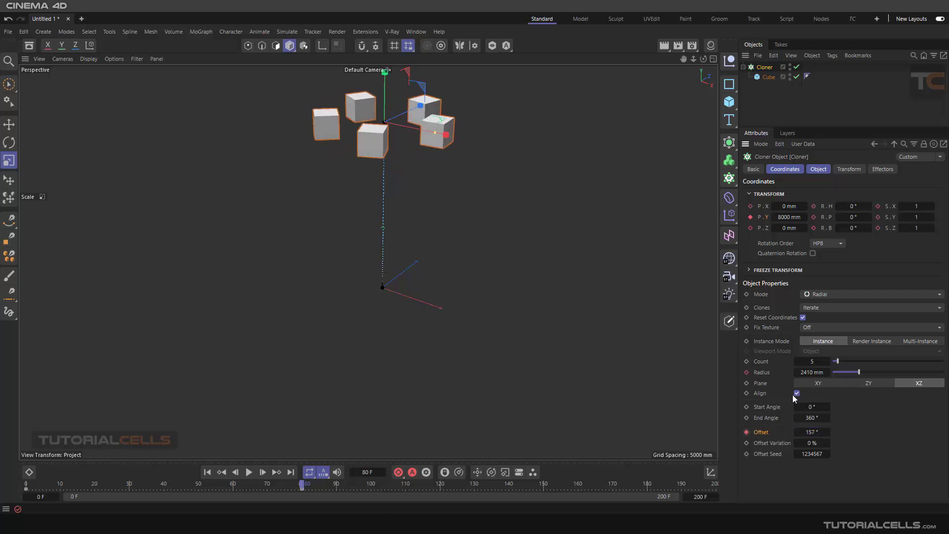
pyautogui.moveTo(859, 372); pyautogui.dragTo(887, 371)
pyautogui.click(746, 372)
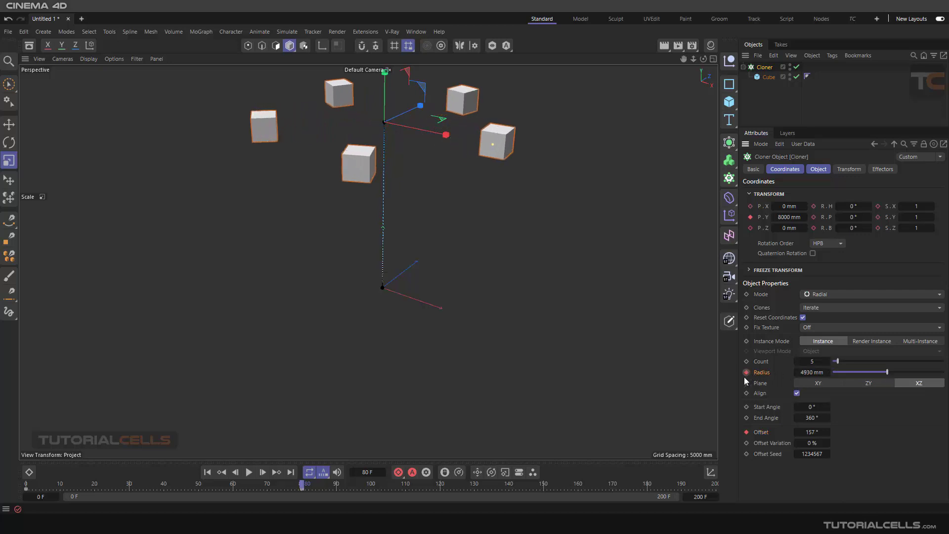
# Play the animation from the first frame to preview the cloner's motion
pyautogui.click(208, 472)
pyautogui.click(249, 472)
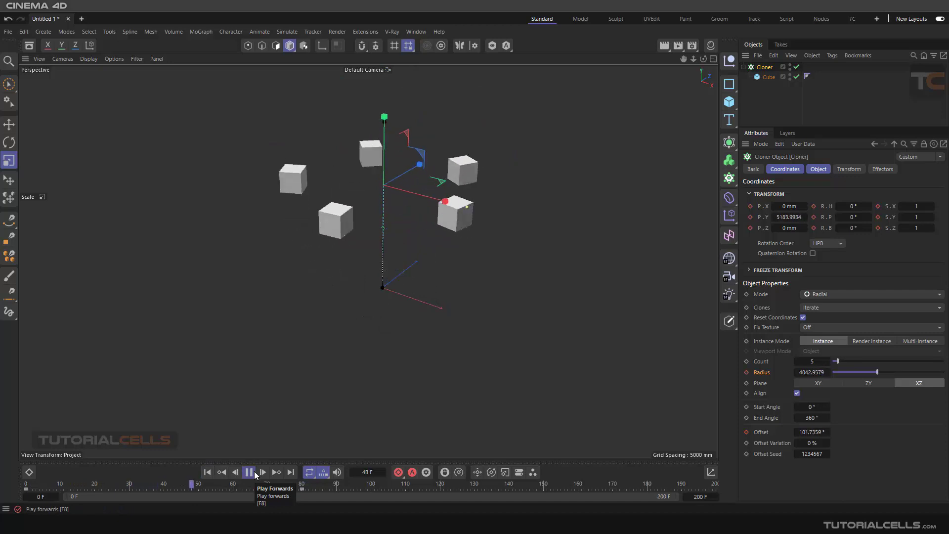
pyautogui.click(249, 472)
# Move the cloner's end keyframes from frame 80 to frame 60 and replay the faster animation
pyautogui.moveTo(303, 488); pyautogui.dragTo(233, 487)
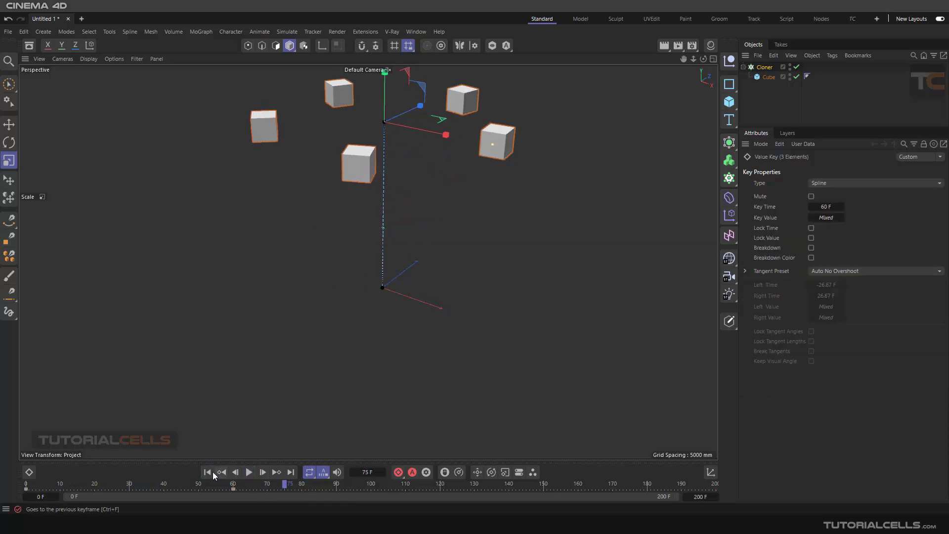
pyautogui.click(249, 472)
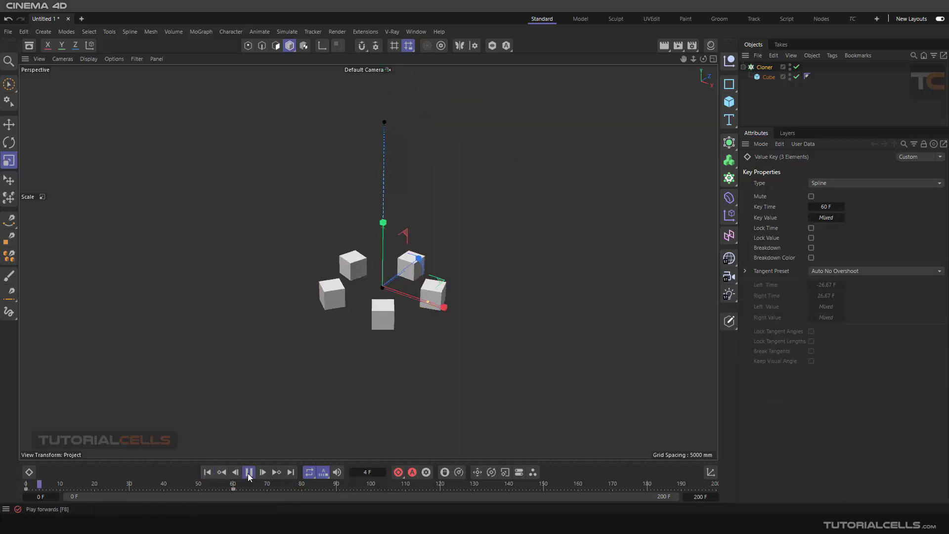
pyautogui.click(249, 472)
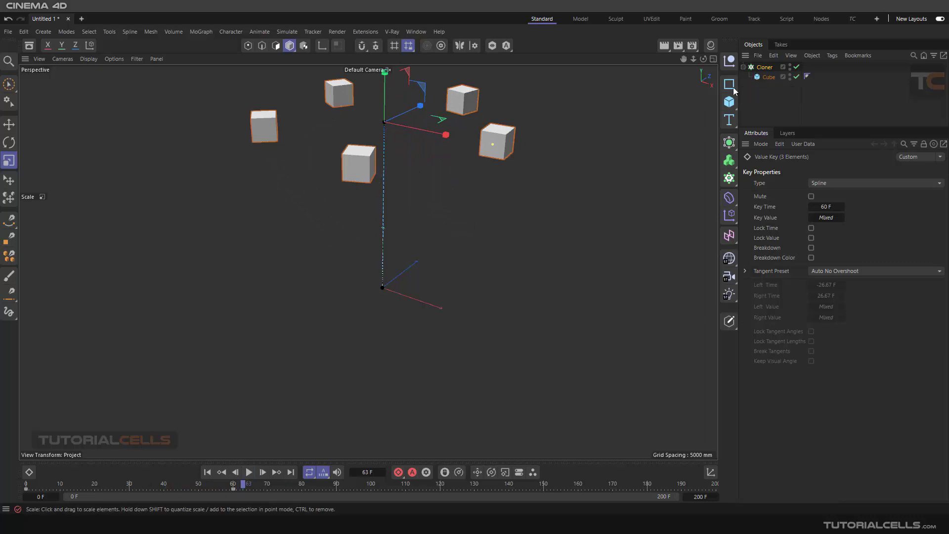
pyautogui.click(797, 67)
pyautogui.click(797, 67)
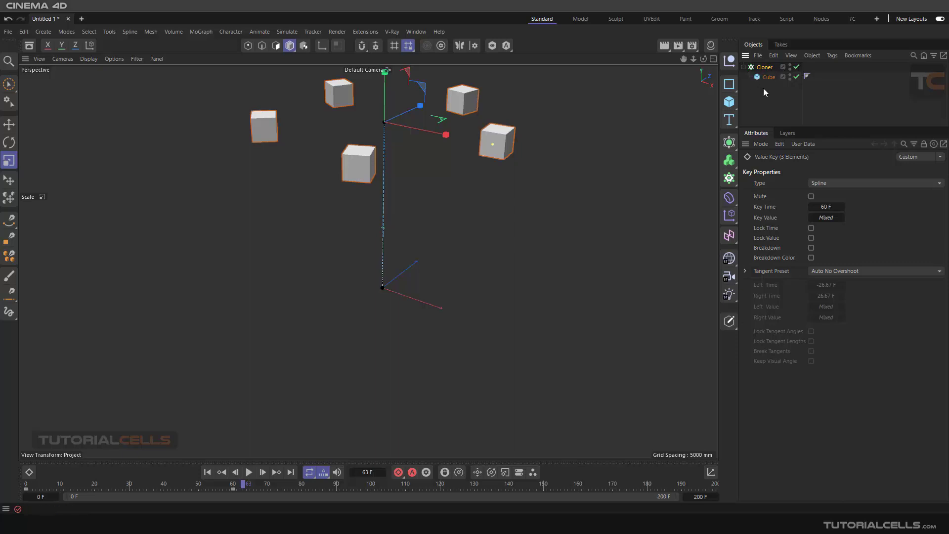
# Return to frame 0 and add a MoInstance object that uses the Cloner as its Object Reference
pyautogui.click(450, 211)
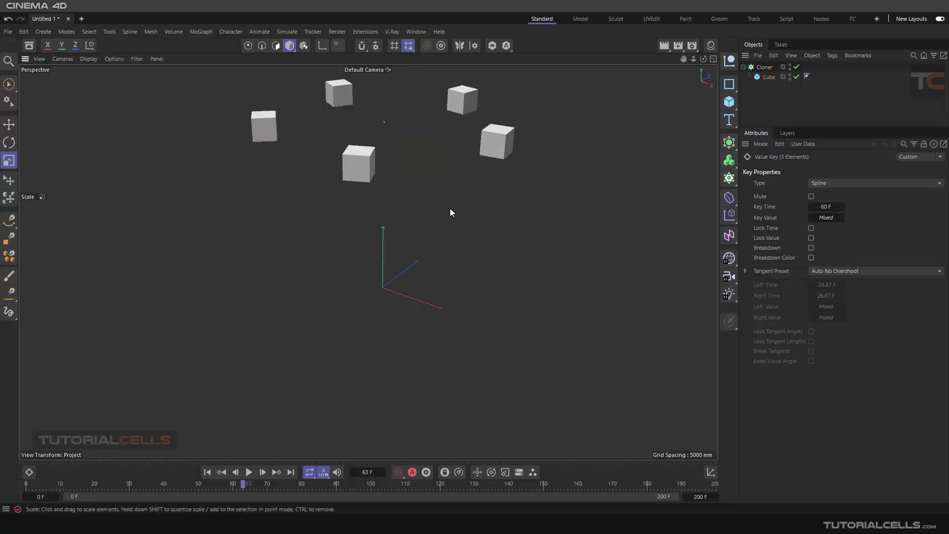
pyautogui.click(207, 472)
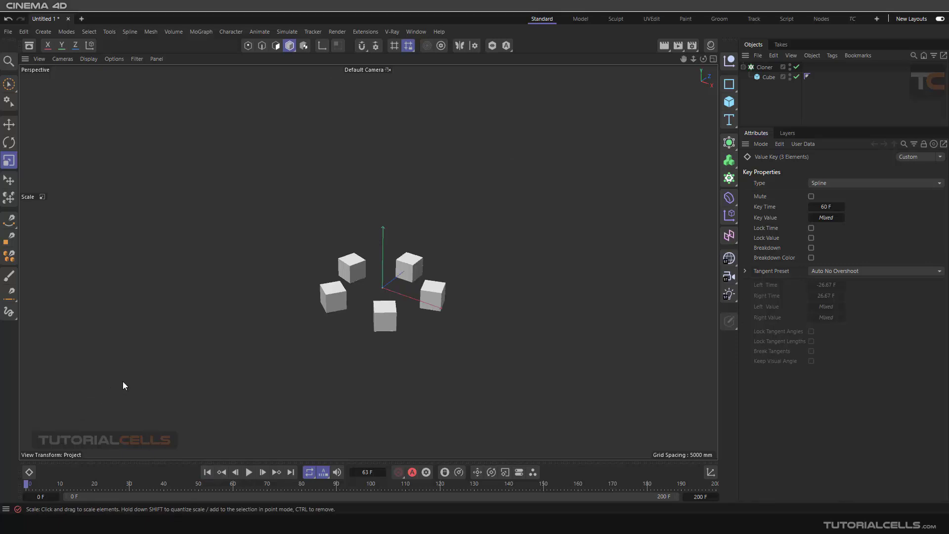
pyautogui.click(210, 32)
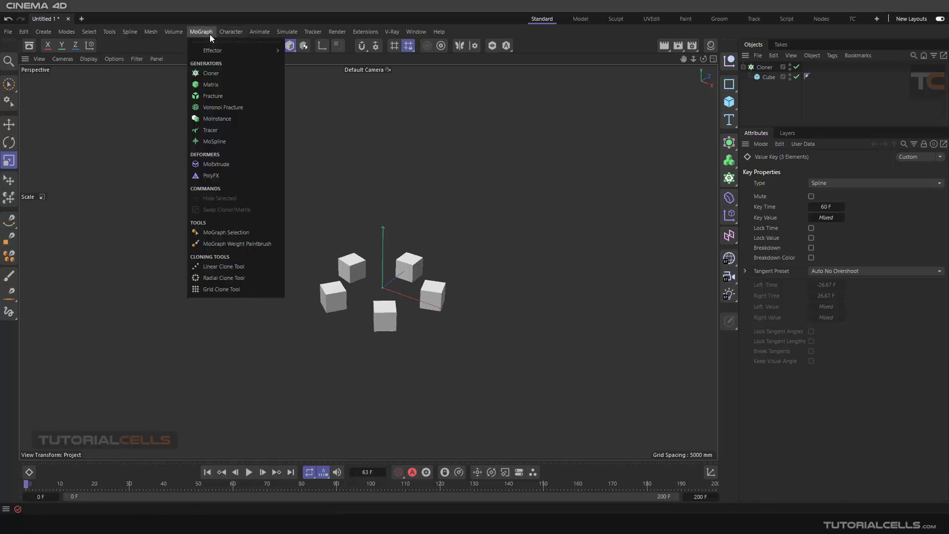
pyautogui.moveTo(214, 50)
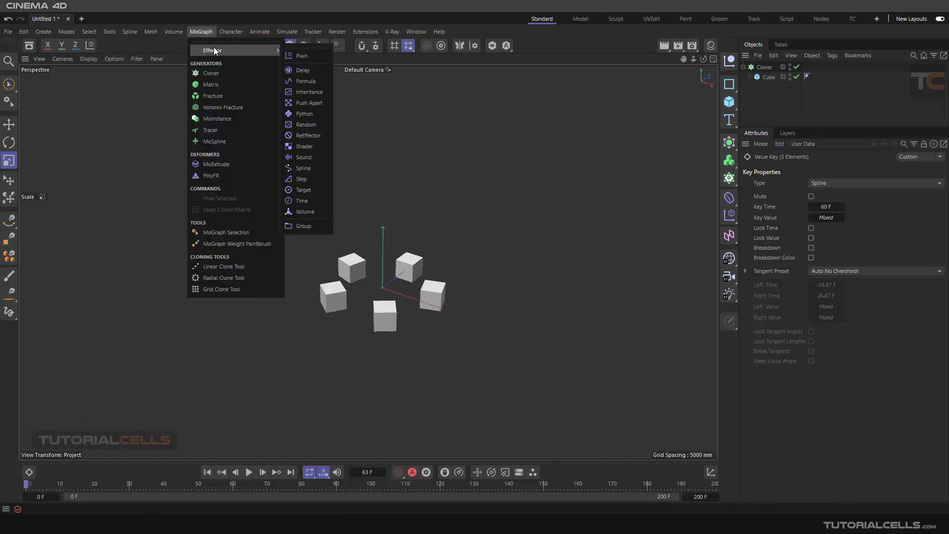
pyautogui.click(220, 119)
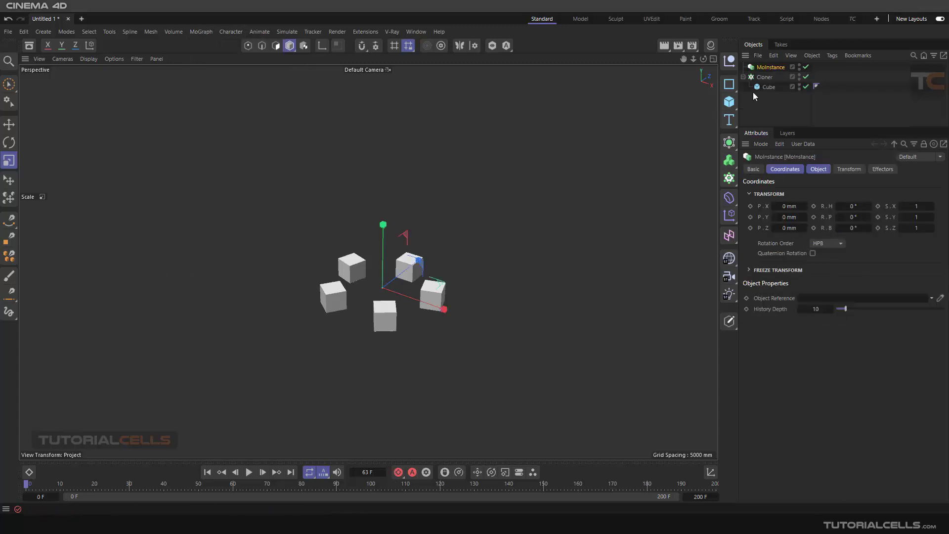
pyautogui.click(826, 172)
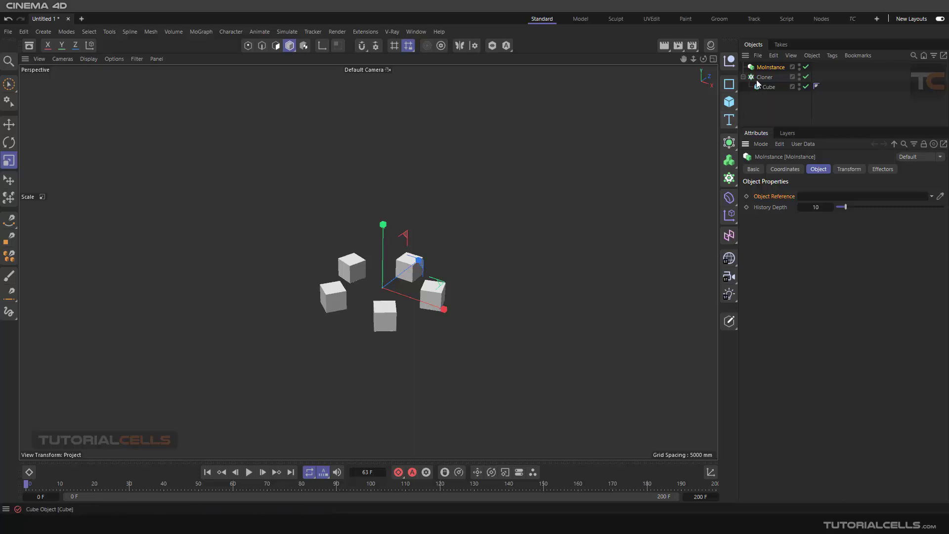
pyautogui.moveTo(760, 80); pyautogui.dragTo(813, 197)
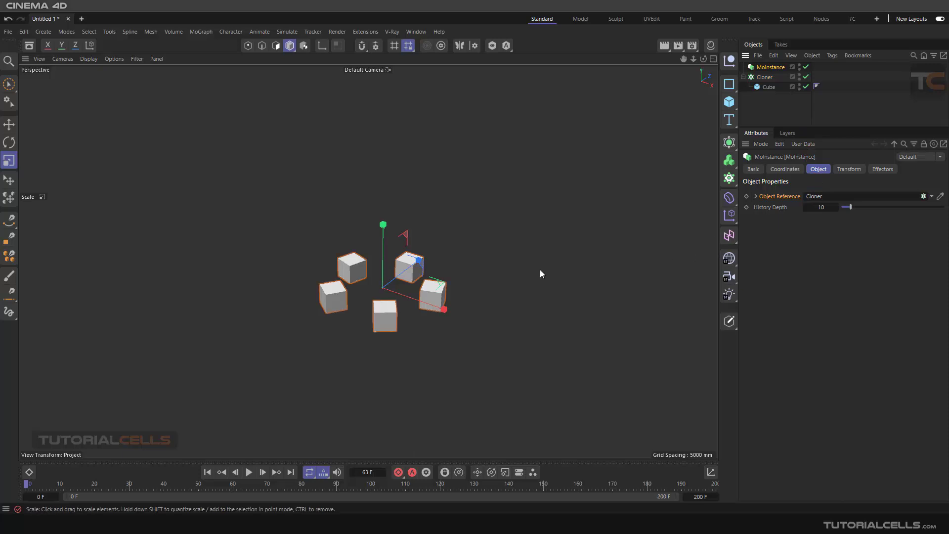
# Play the animation to preview the MoInstance following the cloner, and stop around frame 53
pyautogui.click(249, 472)
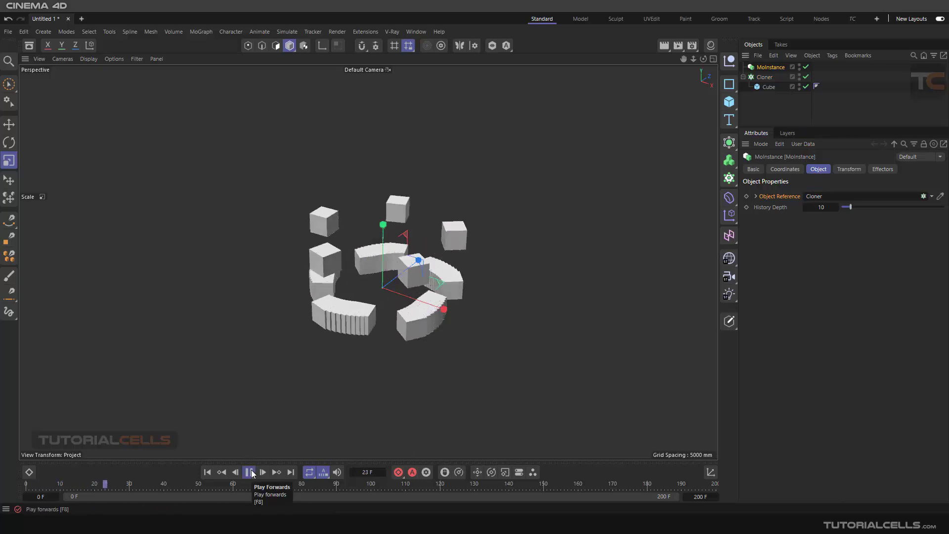
pyautogui.press('F8')
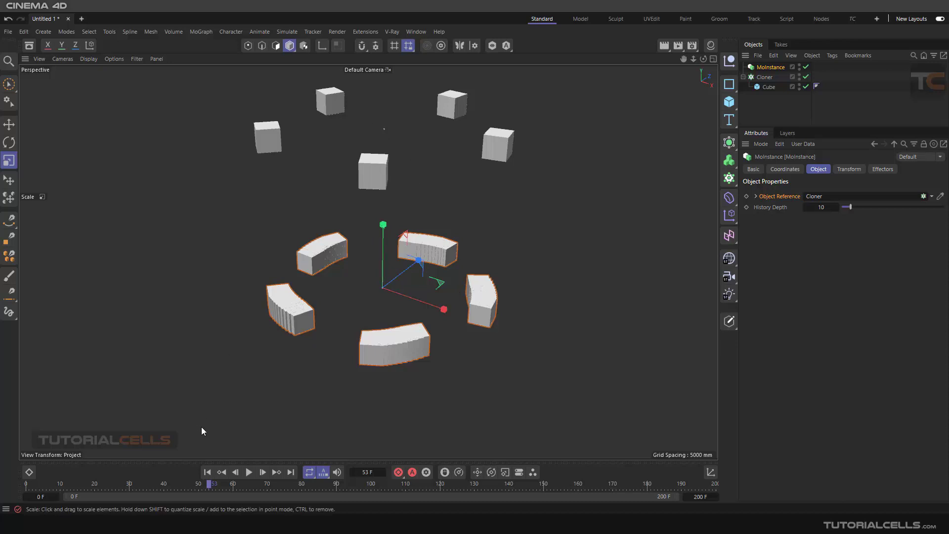
# Review the Cloner's coordinates and object properties at frame 0, and preview the animation before returning to the first frame
pyautogui.click(208, 472)
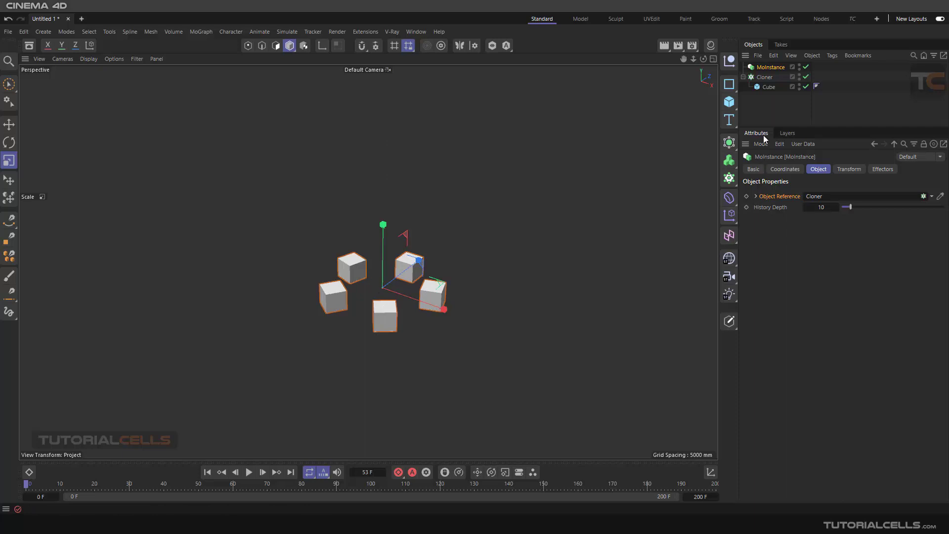
pyautogui.click(766, 77)
pyautogui.click(785, 169)
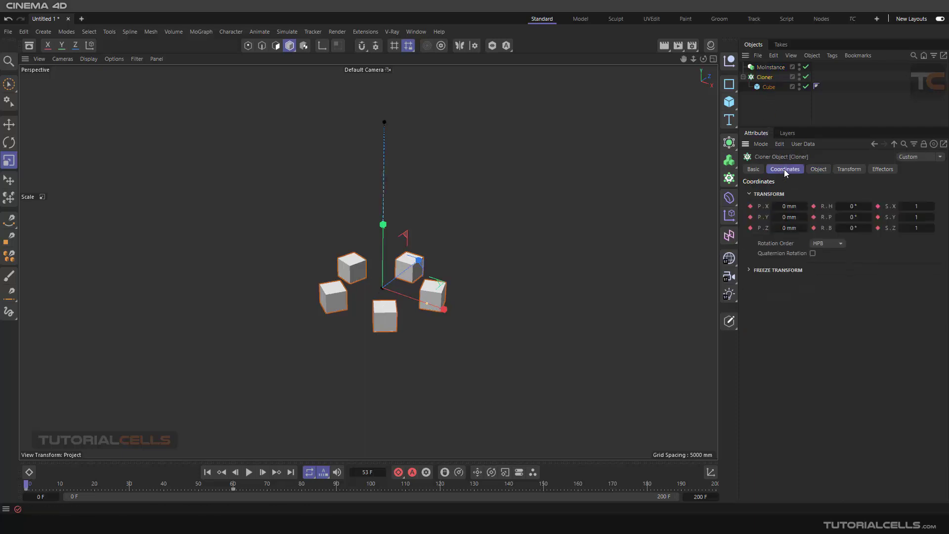
pyautogui.click(818, 169)
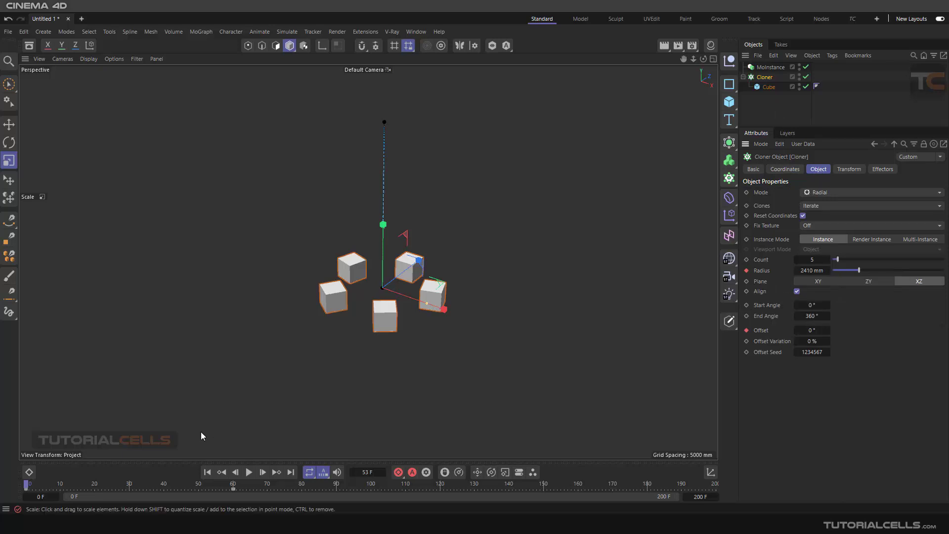
pyautogui.click(249, 472)
pyautogui.click(249, 472)
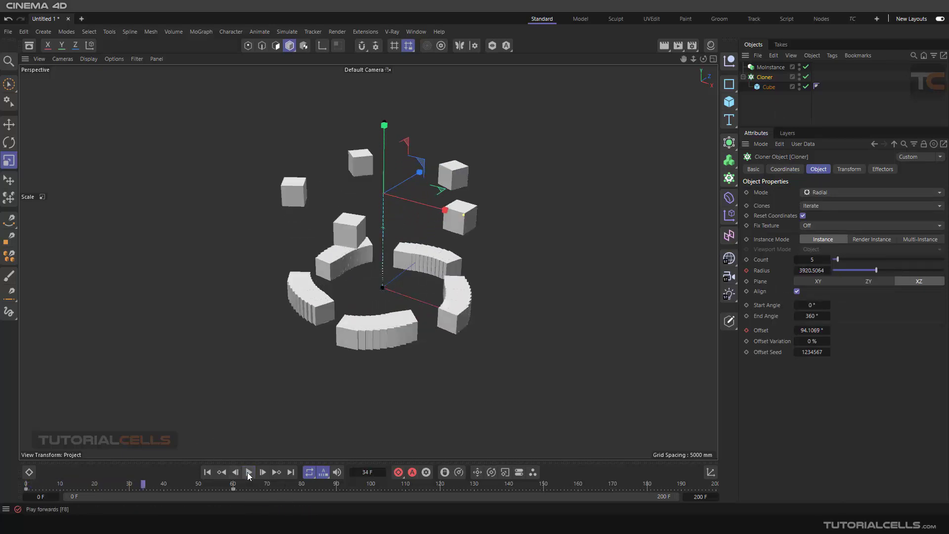
pyautogui.click(207, 473)
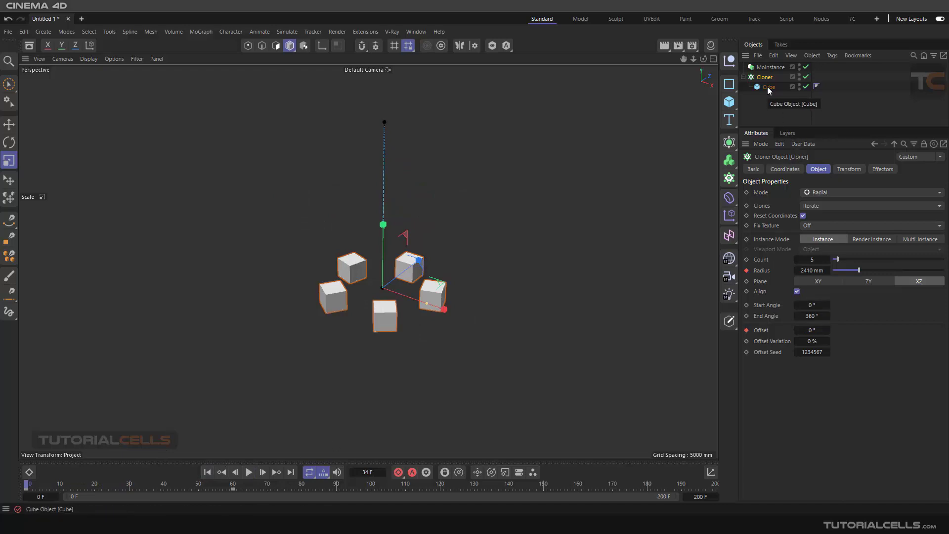
# Take the Cube out of the Cloner's hierarchy, and preview the empty Cloner's animation from frame 0
pyautogui.moveTo(767, 85); pyautogui.dragTo(765, 100)
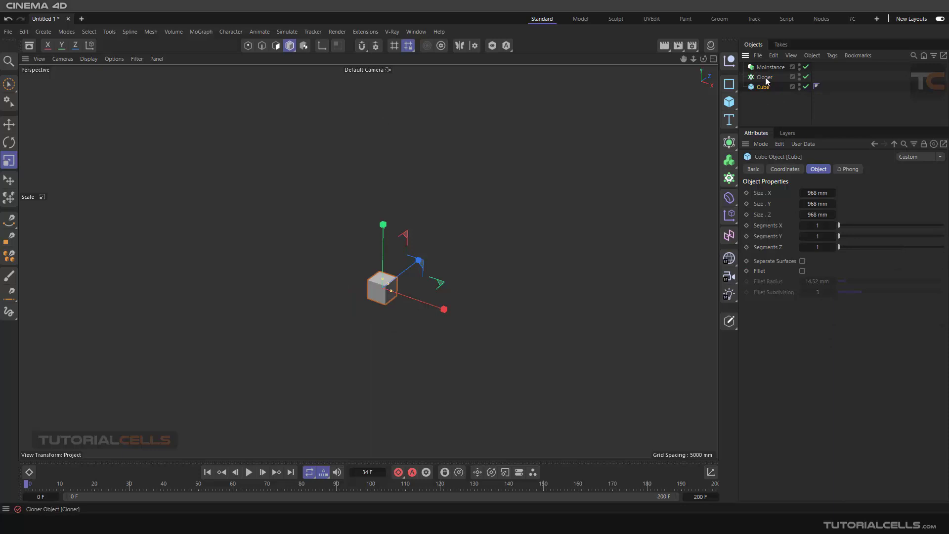
pyautogui.click(765, 77)
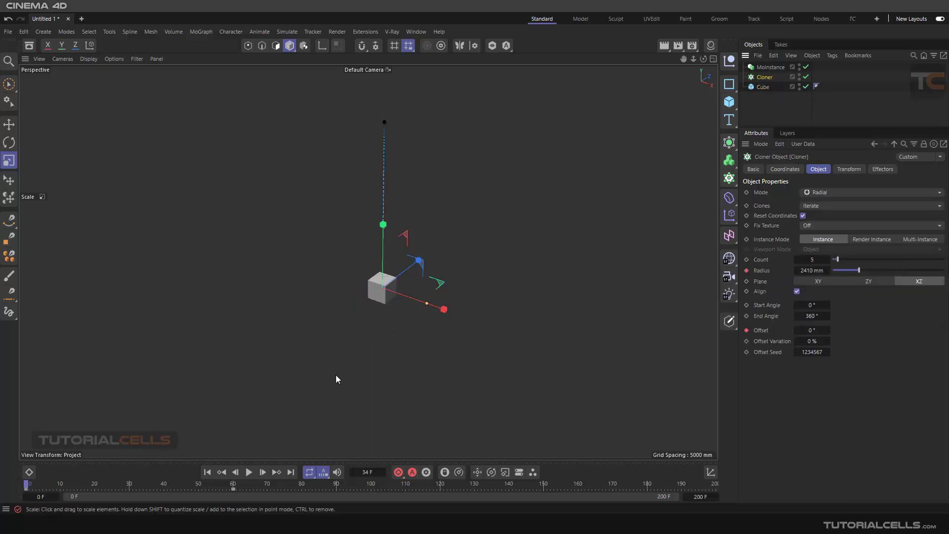
pyautogui.click(249, 472)
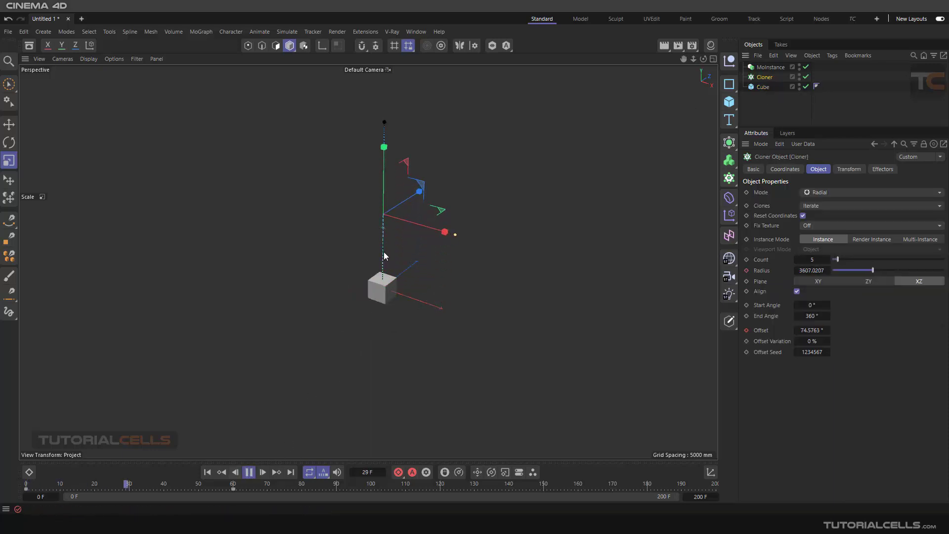
pyautogui.click(249, 472)
pyautogui.click(207, 472)
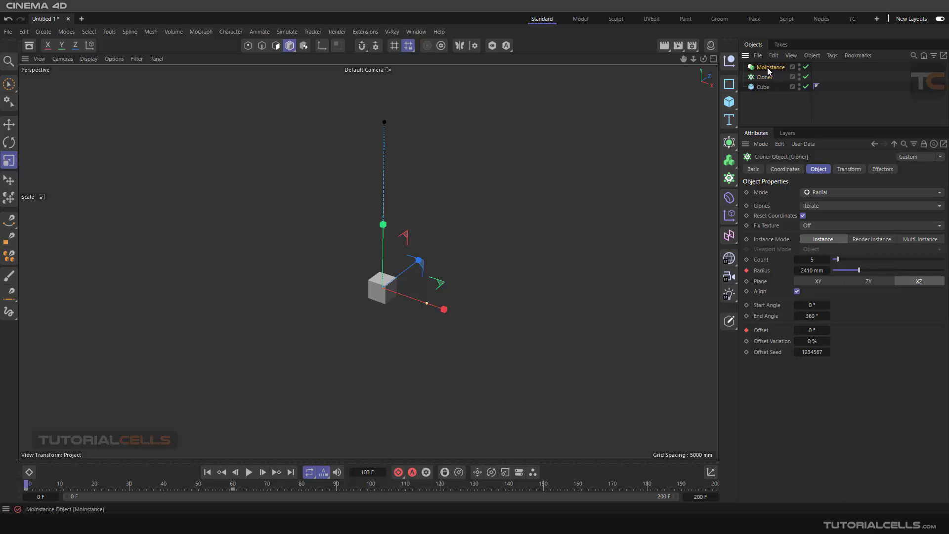
# Set the MoInstance's Object Reference to the separate Cube, and preview the animation from frame 0
pyautogui.click(767, 67)
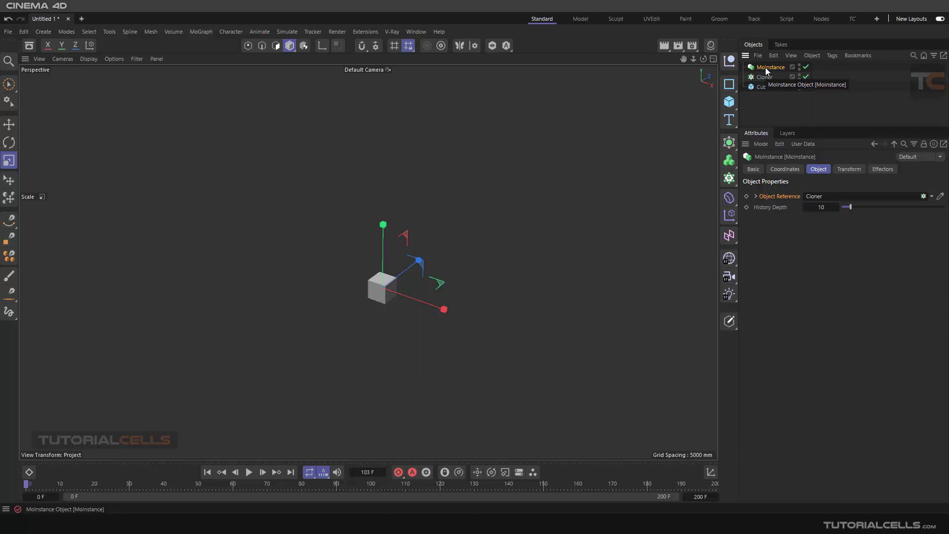
pyautogui.moveTo(769, 86); pyautogui.dragTo(814, 198)
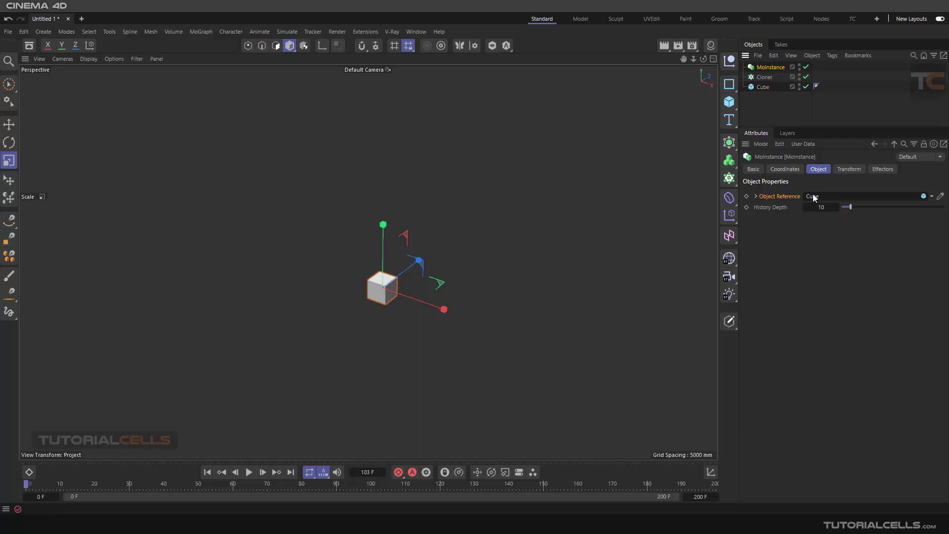
pyautogui.click(249, 472)
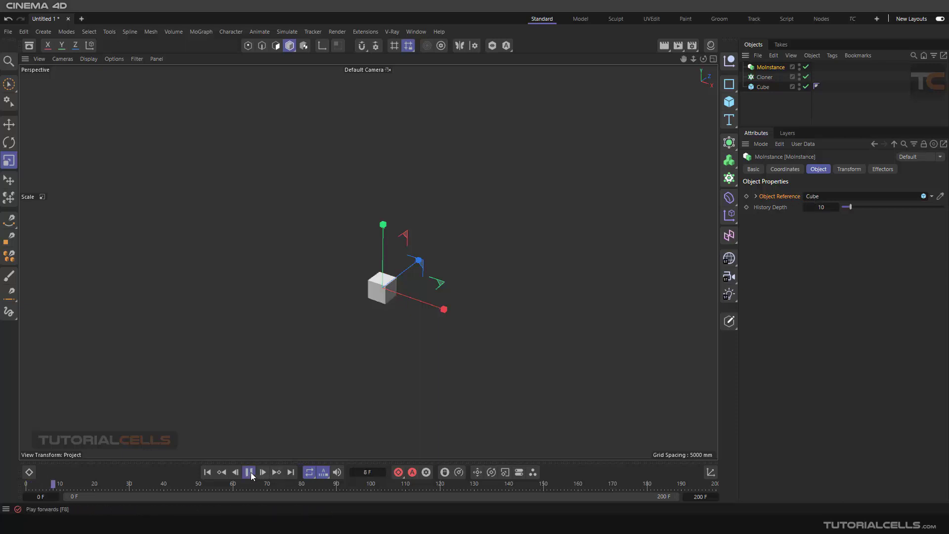
pyautogui.click(208, 472)
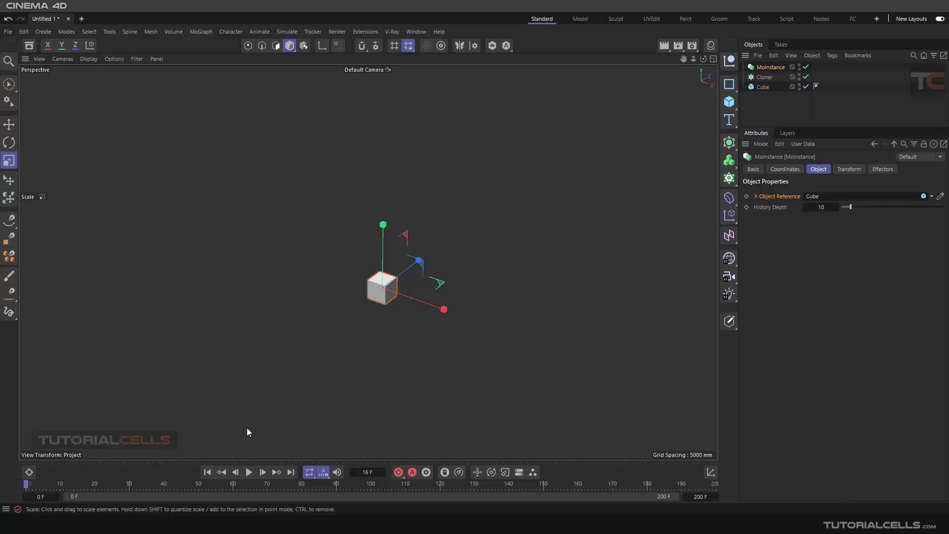
pyautogui.click(249, 472)
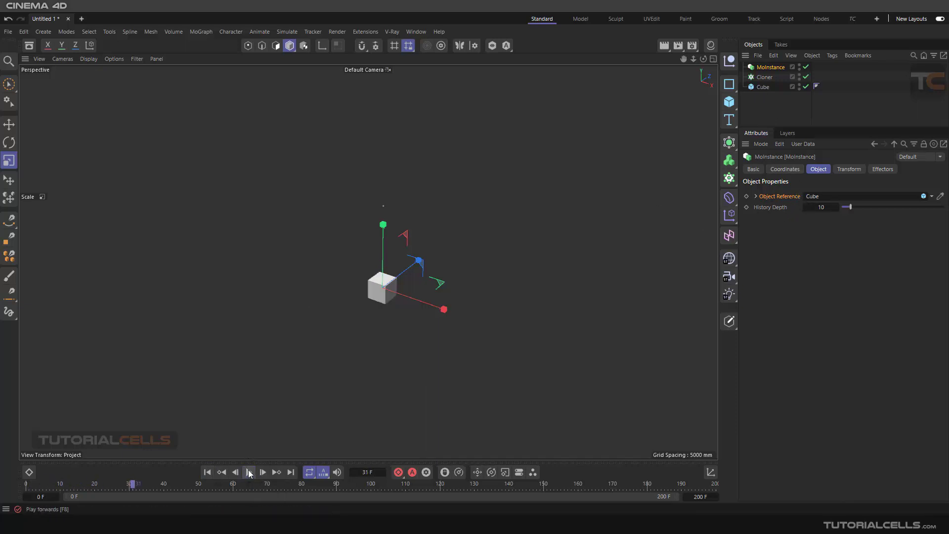
pyautogui.click(211, 472)
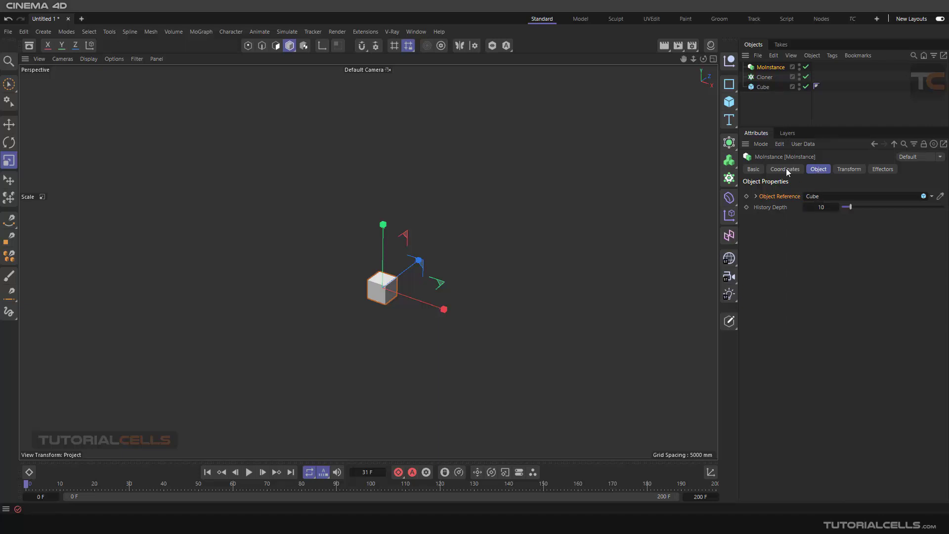
# Try the Cube as a child of the Cloner again with an animation preview, and take it back out
pyautogui.click(758, 88)
pyautogui.moveTo(764, 79); pyautogui.dragTo(764, 77)
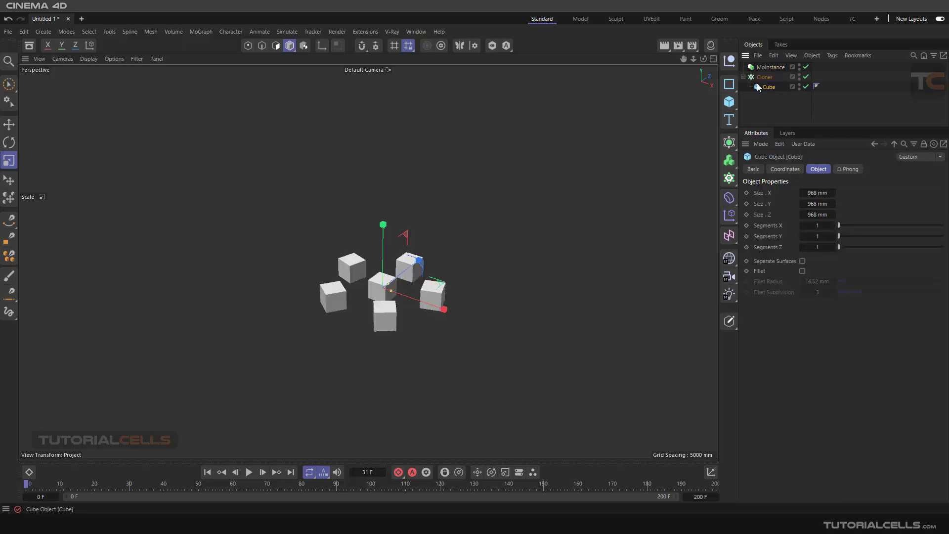
pyautogui.click(249, 473)
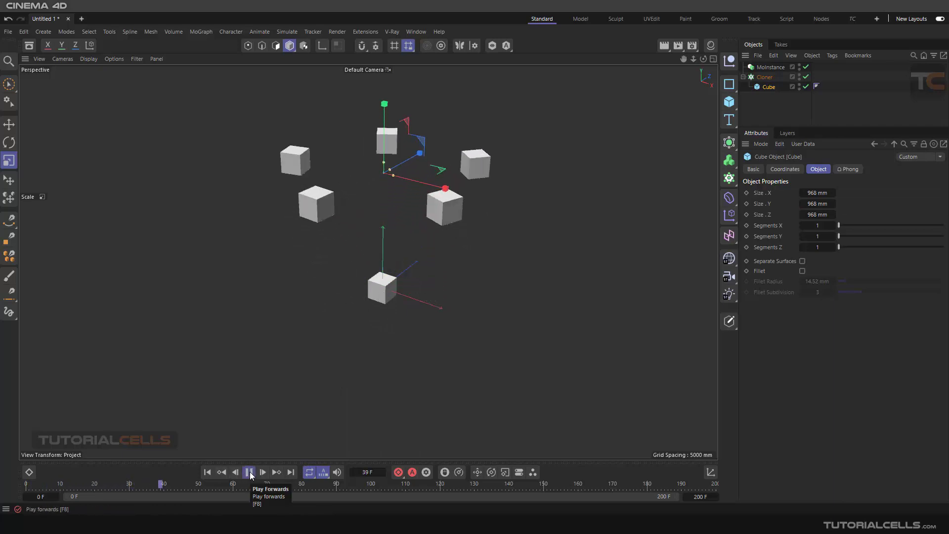
pyautogui.click(212, 473)
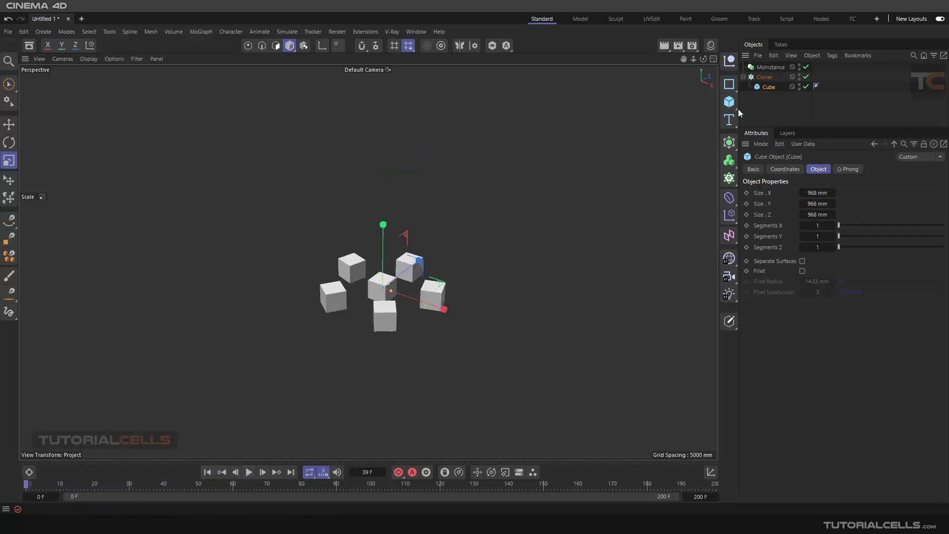
pyautogui.moveTo(769, 88); pyautogui.dragTo(767, 109)
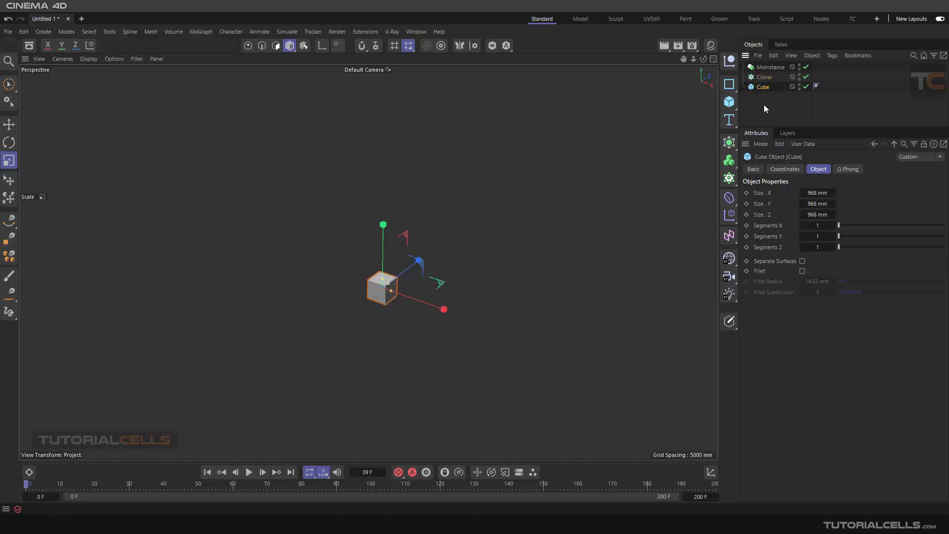
# Check that the MoInstance references the Cube, and make the MoInstance a child of the Cloner
pyautogui.click(768, 68)
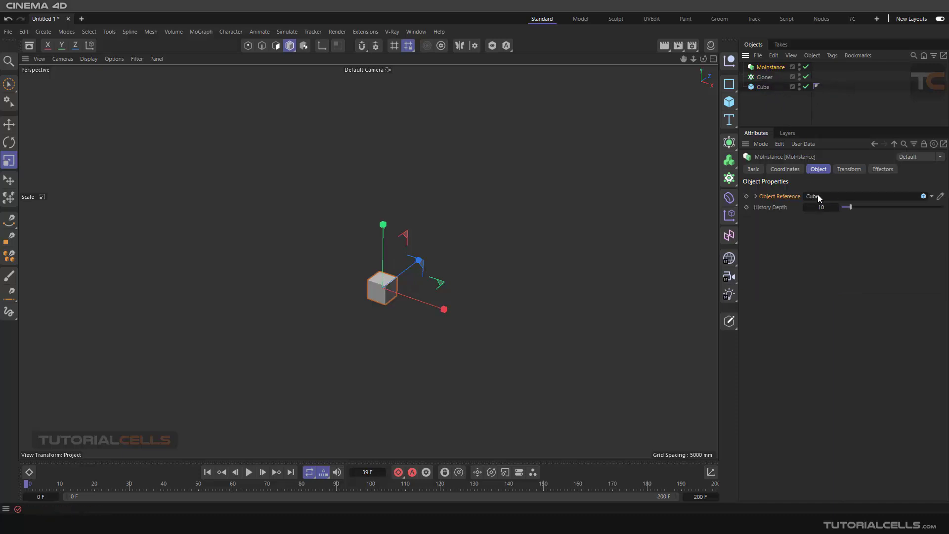
pyautogui.click(761, 88)
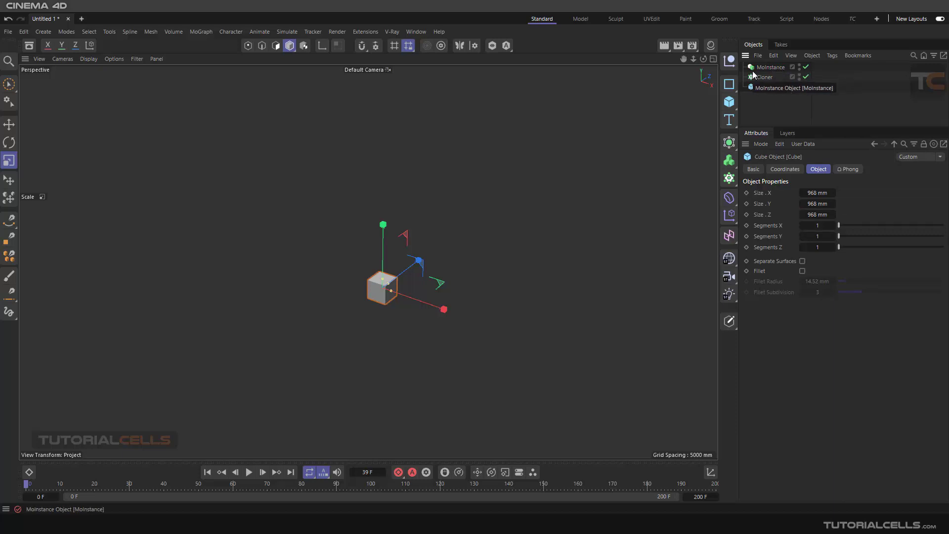
pyautogui.click(774, 68)
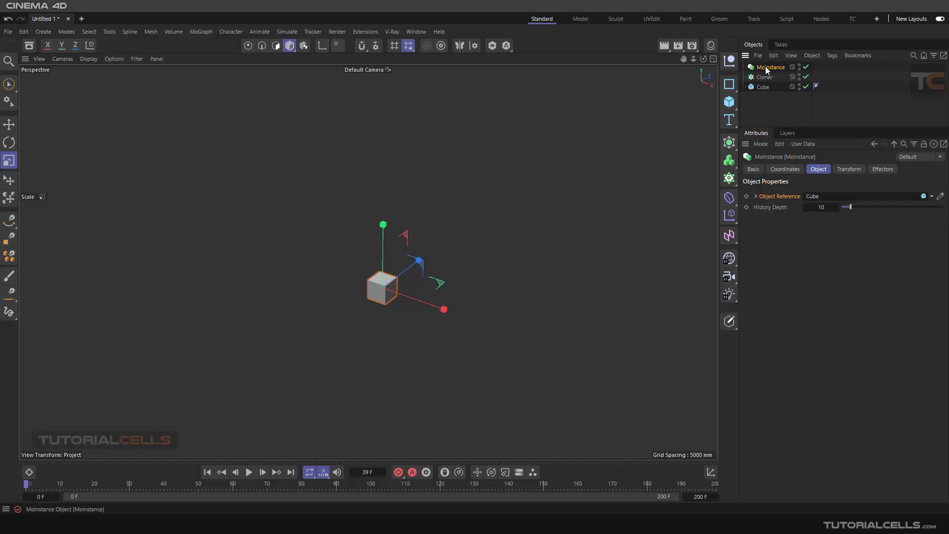
pyautogui.moveTo(770, 68); pyautogui.dragTo(772, 78)
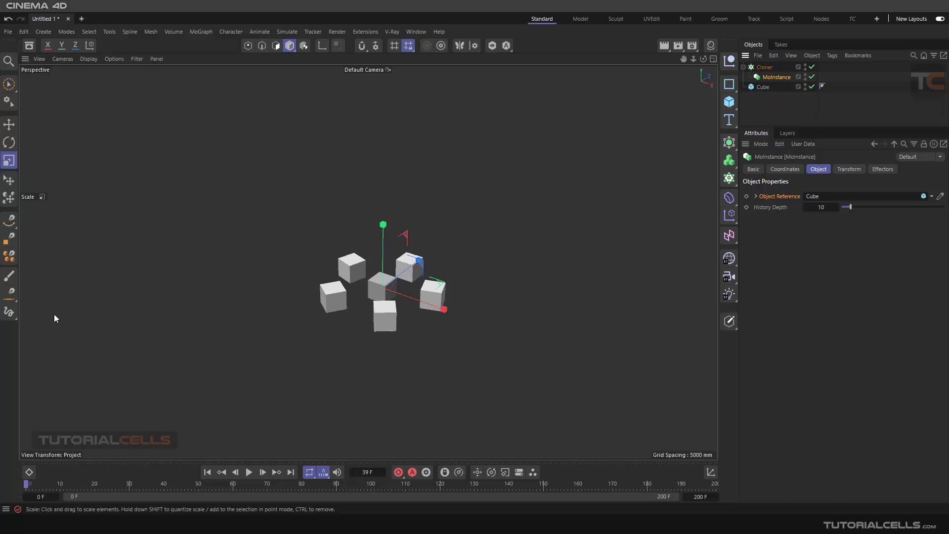
# Preview the cloned MoInstance trails by playing the animation, replaying it from frame 0, and stopping around frame 68
pyautogui.click(250, 473)
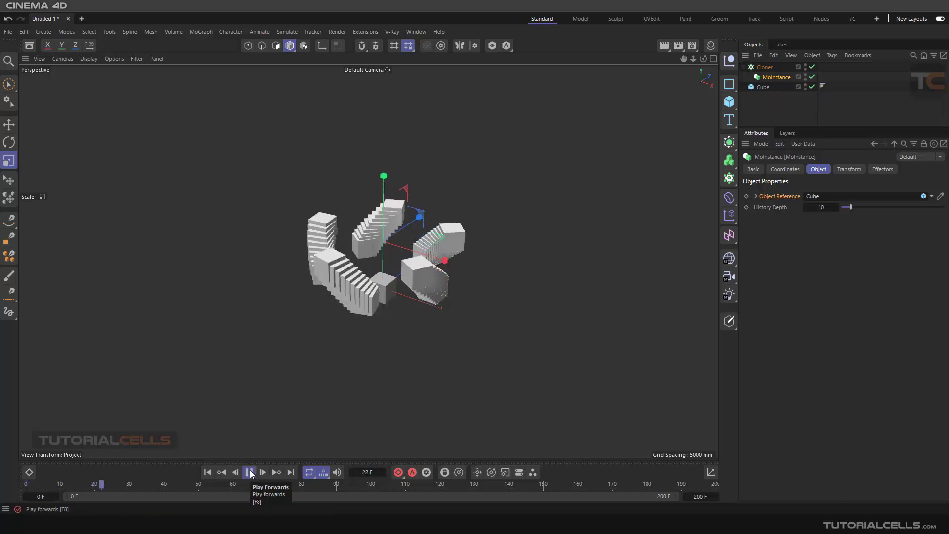
pyautogui.click(249, 473)
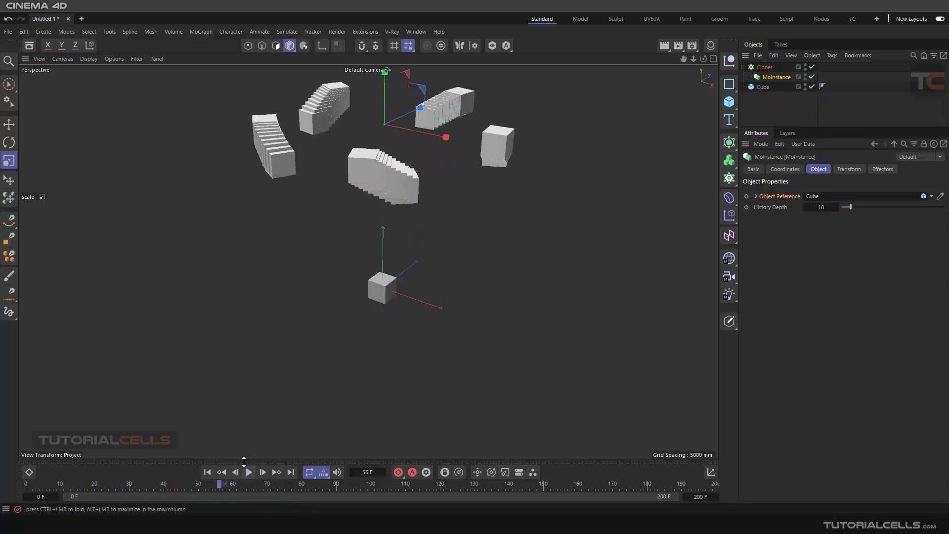
pyautogui.click(207, 472)
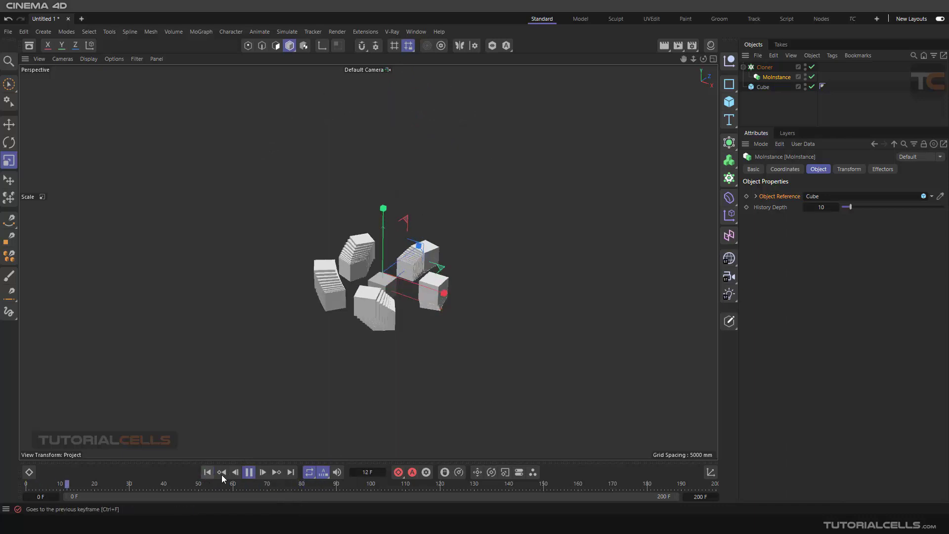
pyautogui.click(249, 472)
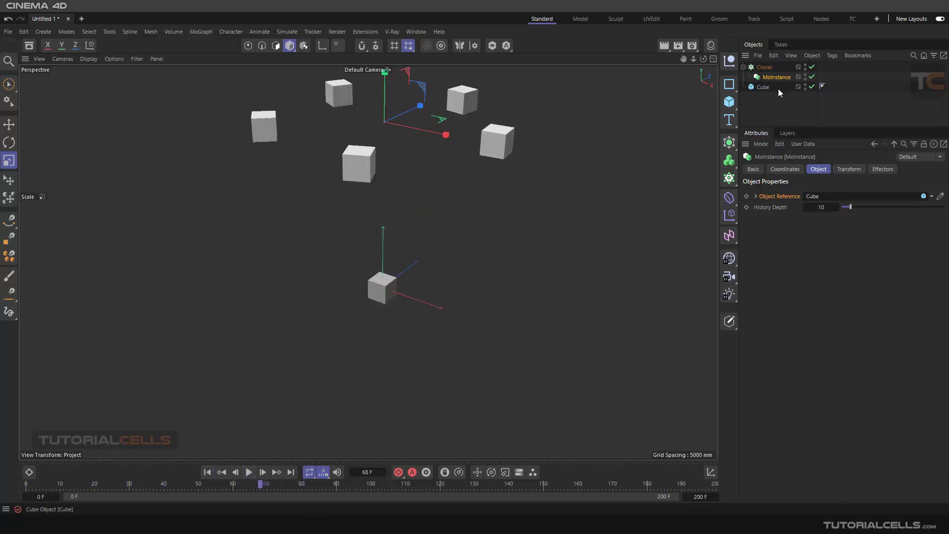
# Delete all objects from the scene and add a new Cube primitive
pyautogui.moveTo(786, 94); pyautogui.dragTo(747, 57)
pyautogui.press('Delete')
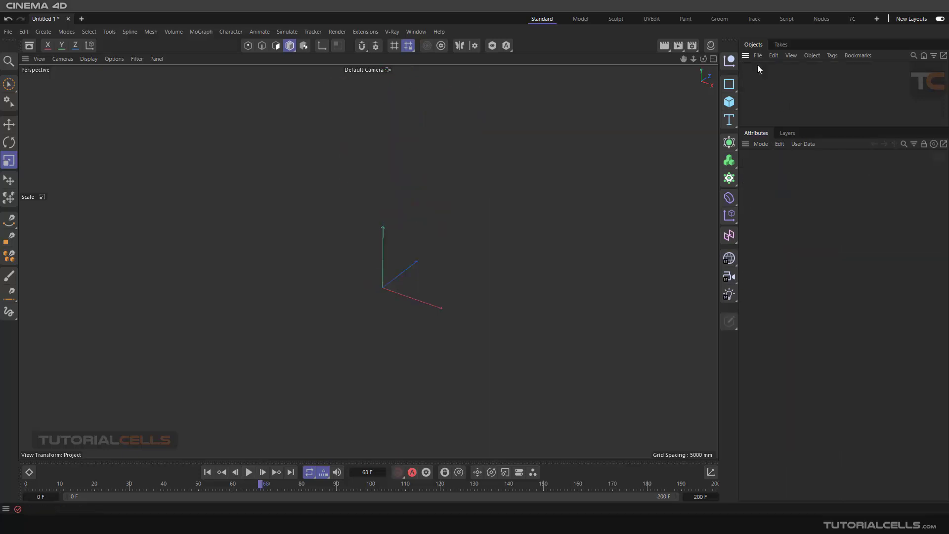
pyautogui.click(727, 104)
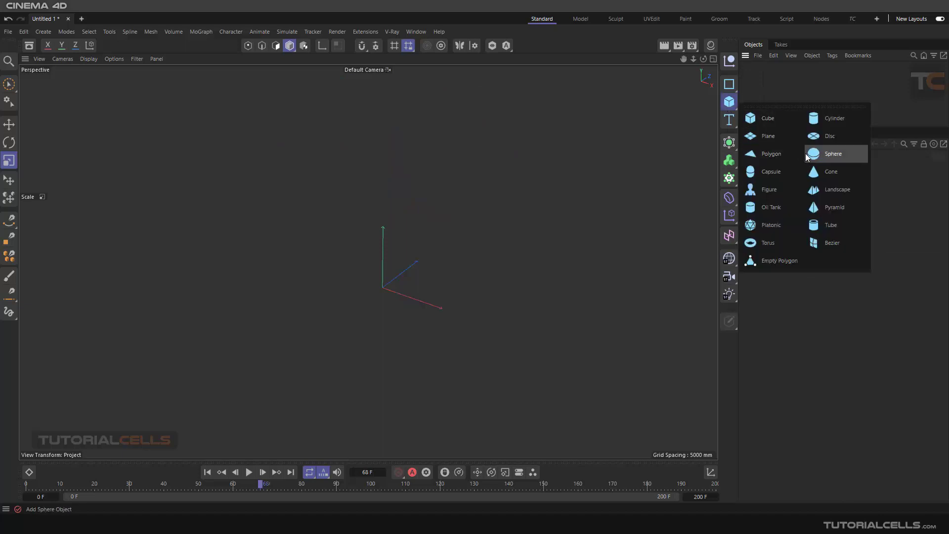
pyautogui.click(767, 119)
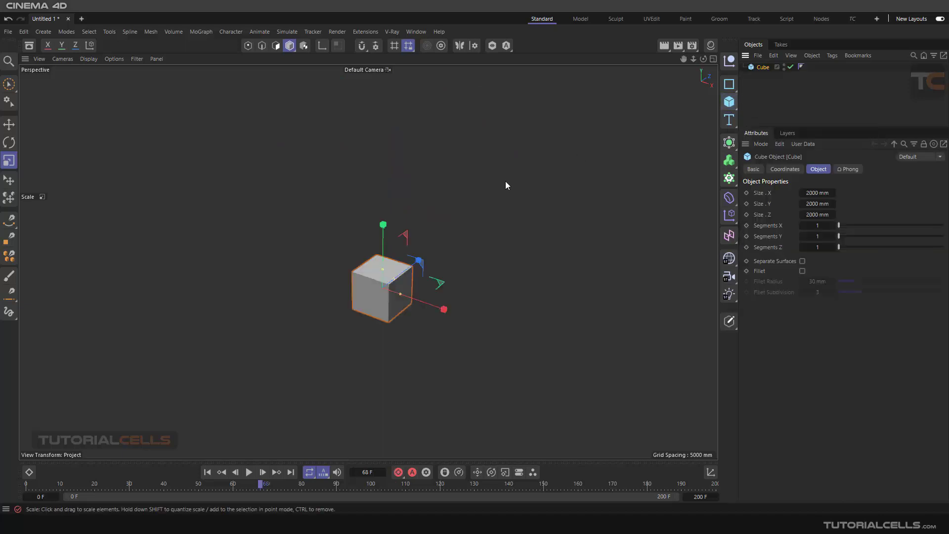
# Keyframe the cube on the negative X side at frame 0 and move it across to the positive X side at frame 70
pyautogui.click(9, 124)
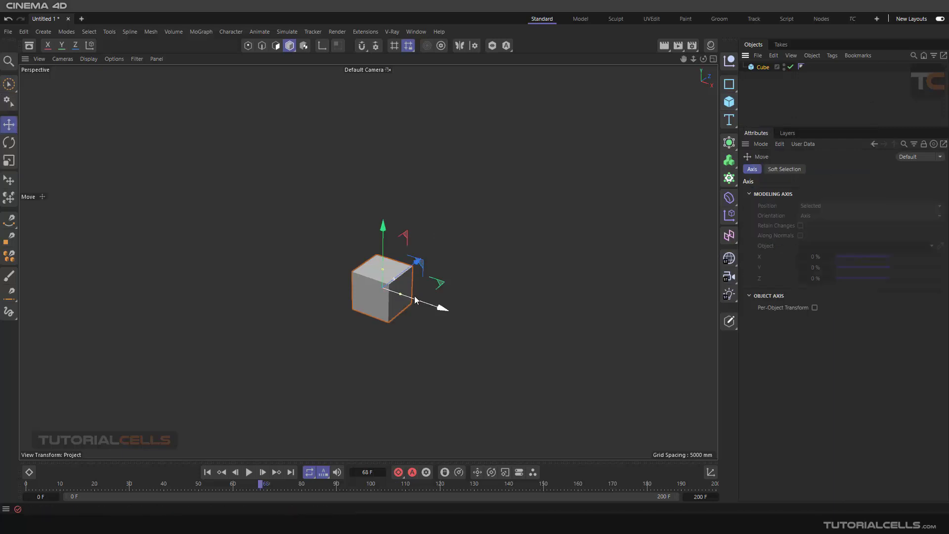
pyautogui.moveTo(439, 309); pyautogui.dragTo(324, 301)
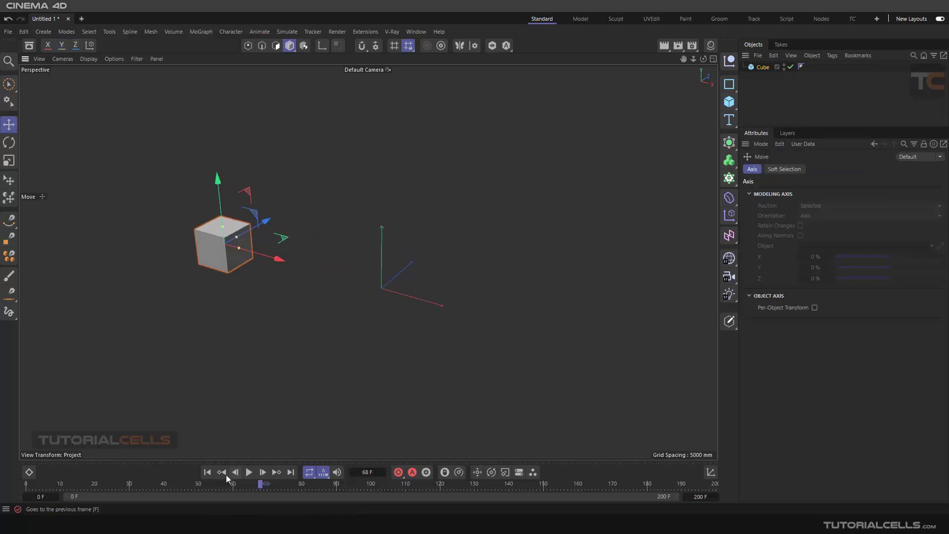
pyautogui.click(208, 473)
pyautogui.moveTo(27, 484); pyautogui.dragTo(268, 483)
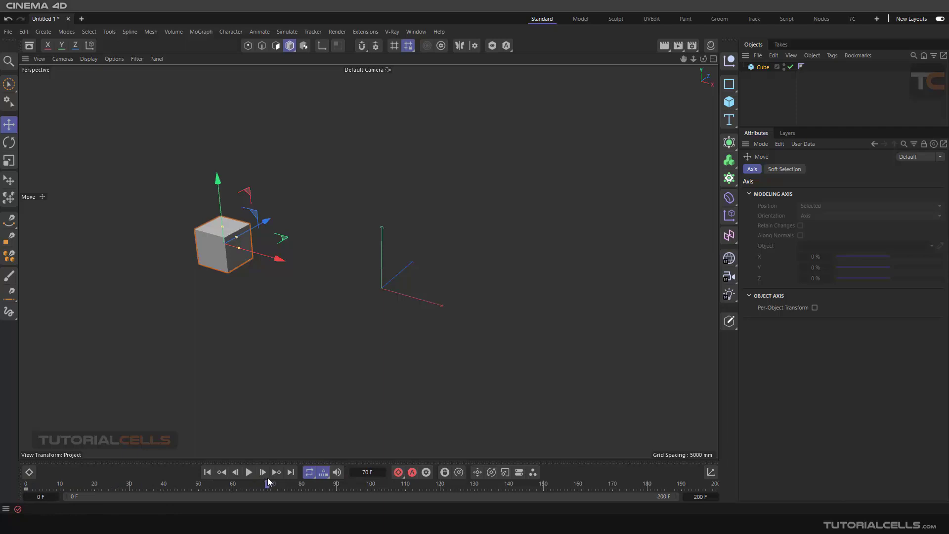
pyautogui.moveTo(275, 262); pyautogui.dragTo(562, 362)
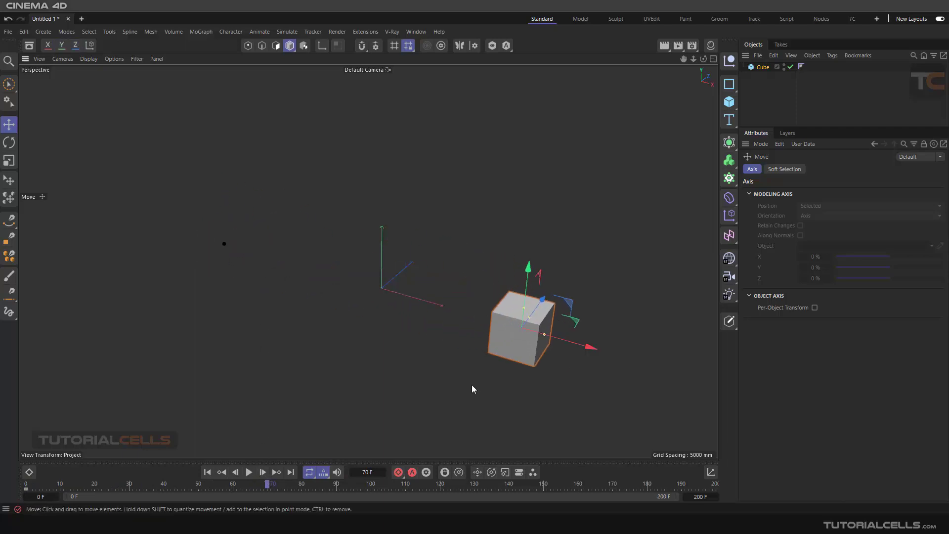
# Keyframe the cube raised along Y at about frame 38, and play the arc-shaped motion from frame 0
pyautogui.click(158, 487)
pyautogui.moveTo(376, 225); pyautogui.dragTo(387, 72)
pyautogui.click(398, 472)
pyautogui.click(207, 472)
pyautogui.click(249, 473)
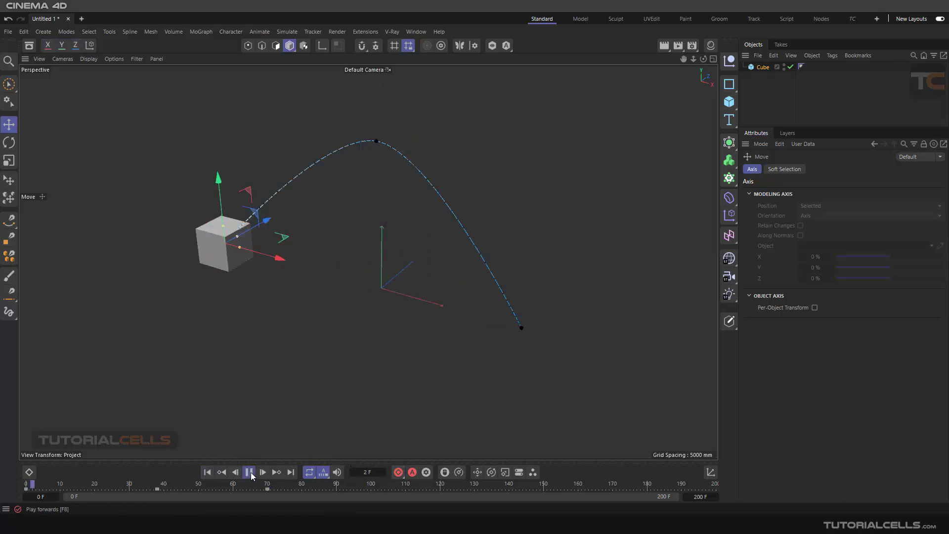
# Keyframe the cube with a rotation at frame 38 and a further rotation at frame 70
pyautogui.click(250, 474)
pyautogui.click(208, 473)
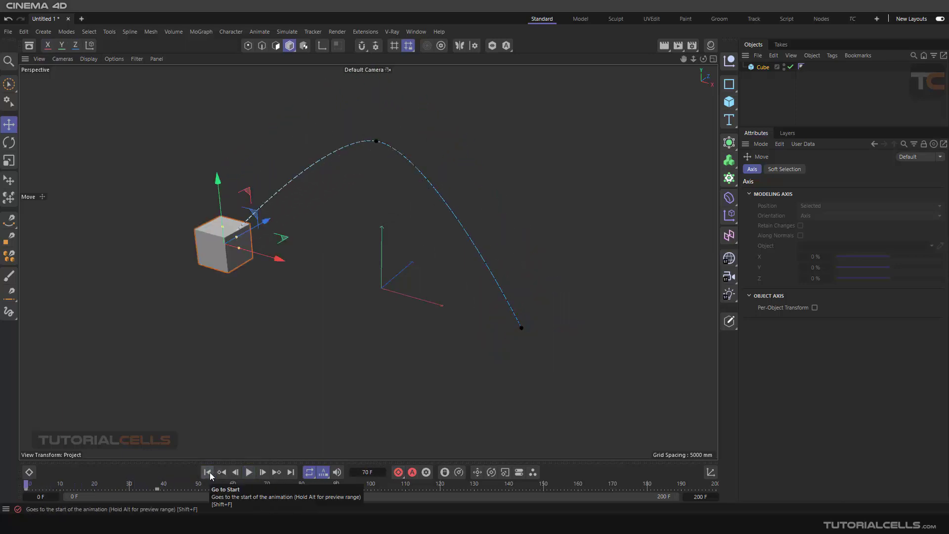
pyautogui.click(159, 486)
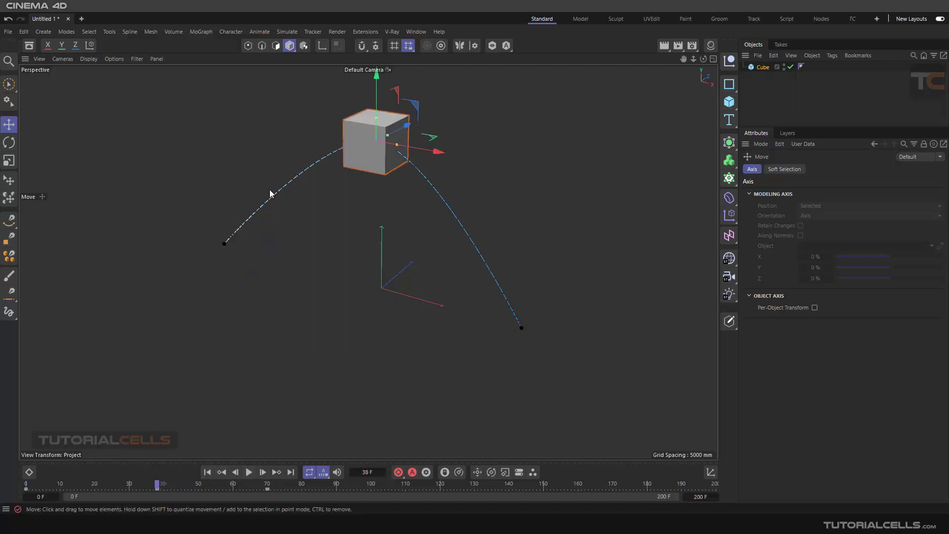
pyautogui.click(9, 142)
pyautogui.moveTo(366, 130); pyautogui.dragTo(390, 124)
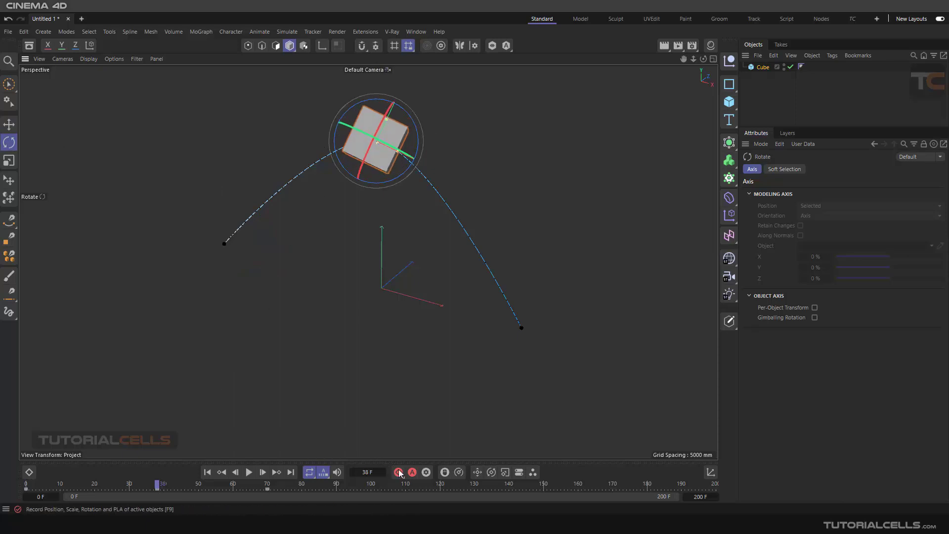
pyautogui.moveTo(159, 484); pyautogui.dragTo(268, 454)
pyautogui.moveTo(558, 308); pyautogui.dragTo(578, 347)
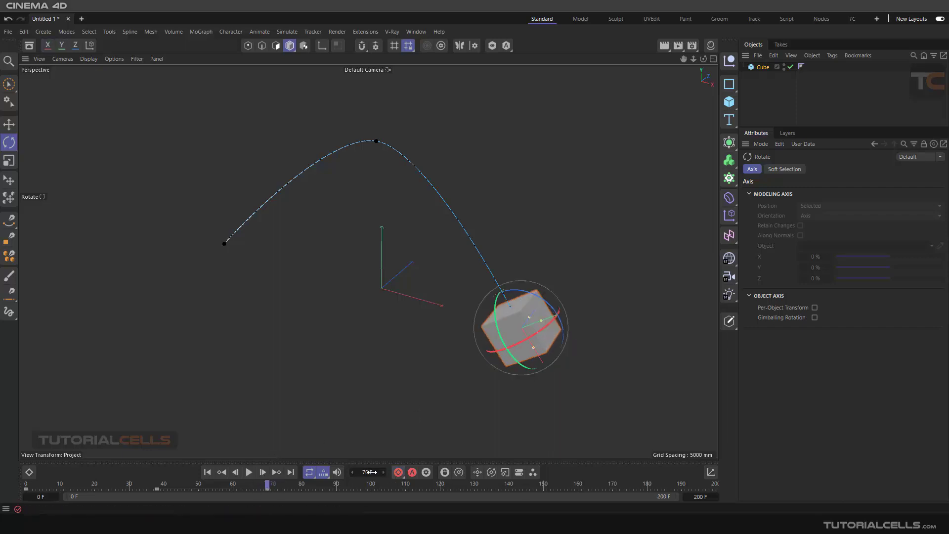
# Play the cube's rotating arc motion from frame 0, stop it past frame 70, and return to the start
pyautogui.click(207, 472)
pyautogui.click(249, 472)
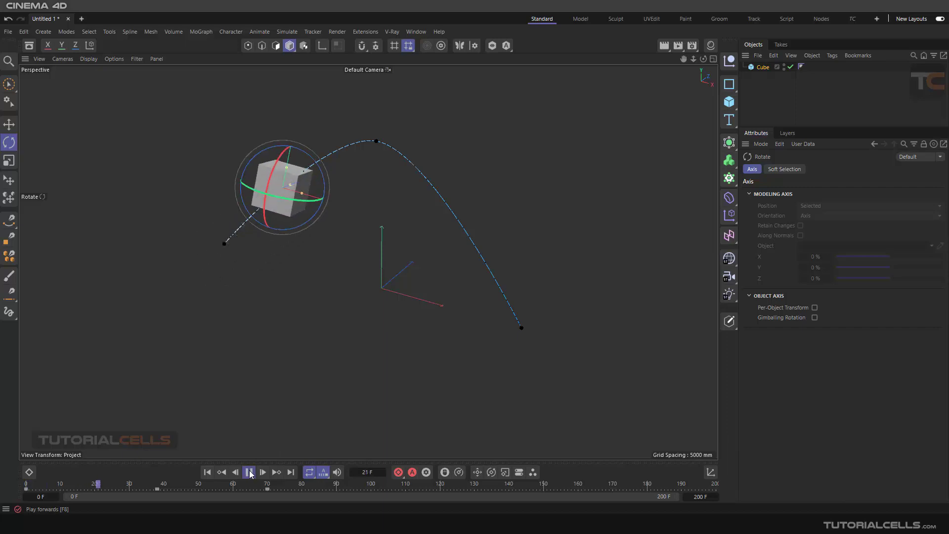
pyautogui.click(250, 472)
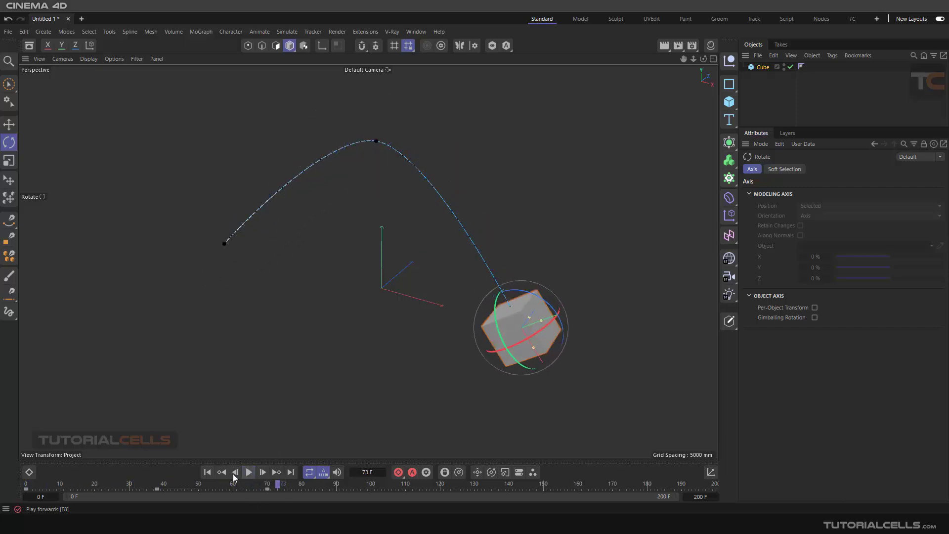
pyautogui.click(207, 472)
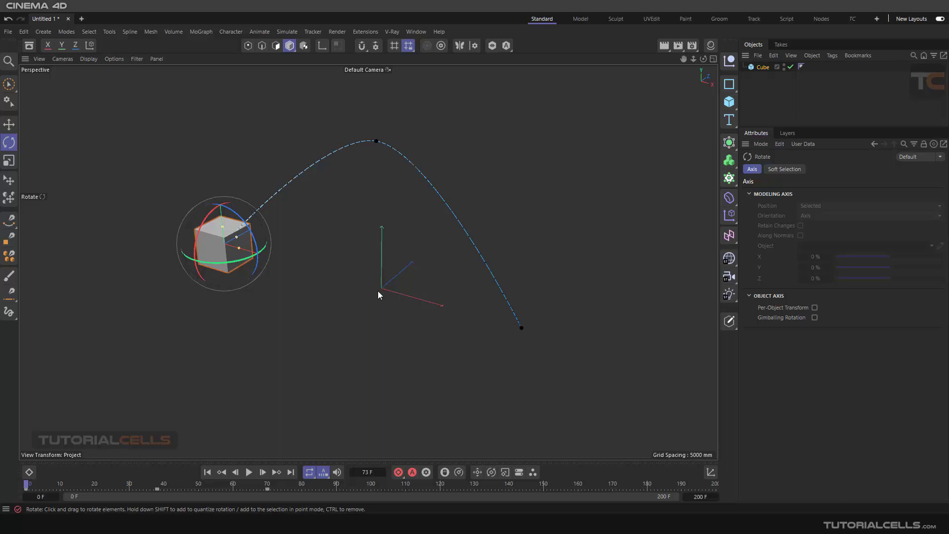
# Add a MoInstance object at the scene's top level and assign the Cube as its object reference
pyautogui.click(757, 99)
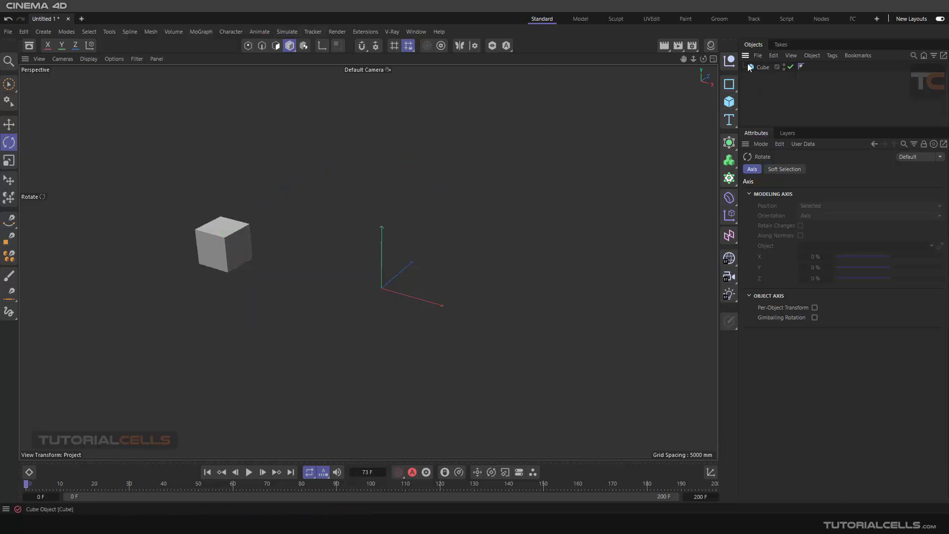
pyautogui.click(202, 31)
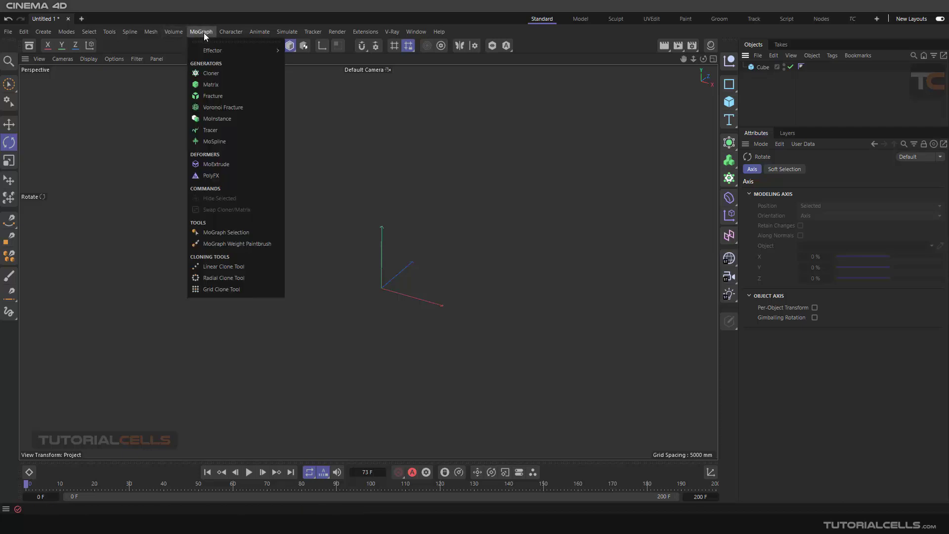
pyautogui.click(219, 119)
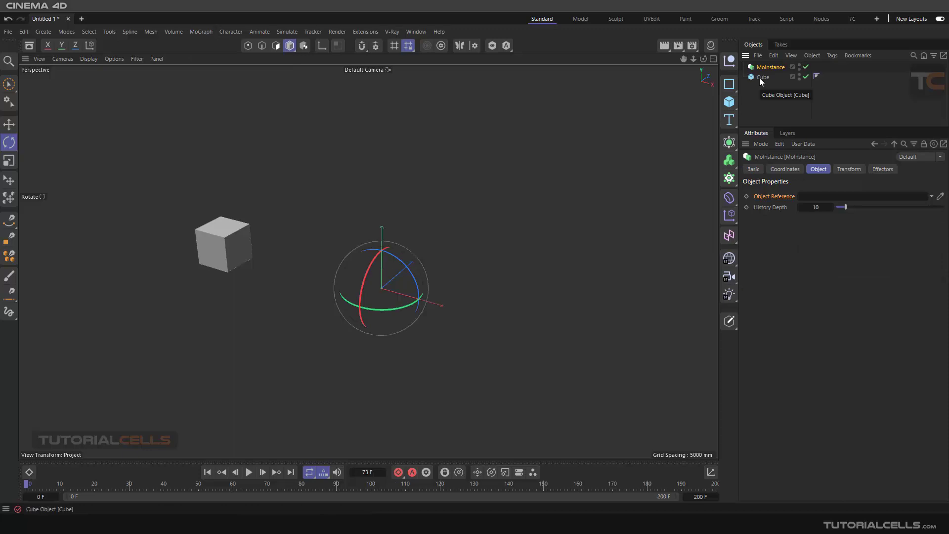
pyautogui.moveTo(762, 77); pyautogui.dragTo(813, 196)
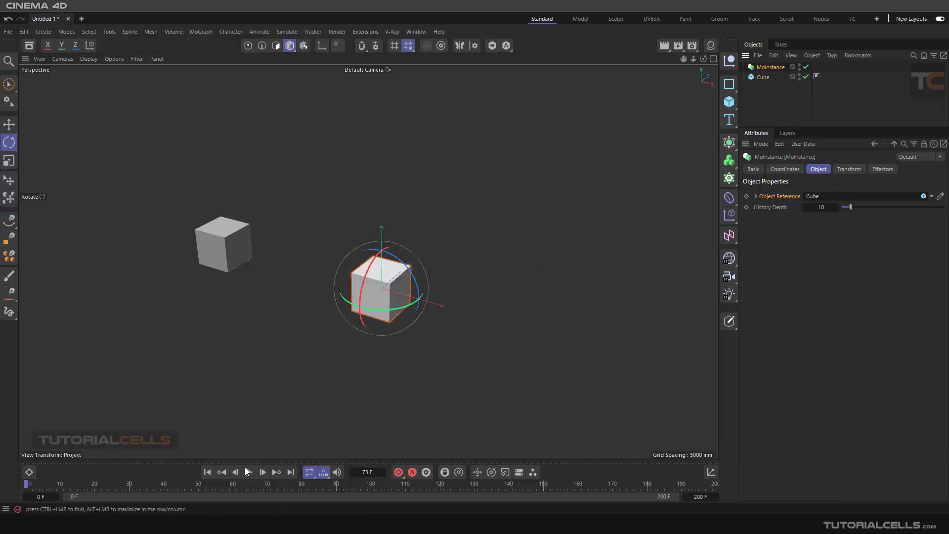
# Play the animation to about frame 41 to check the MoInstance with the Cube reference, and return to frame 0
pyautogui.click(250, 473)
pyautogui.click(249, 473)
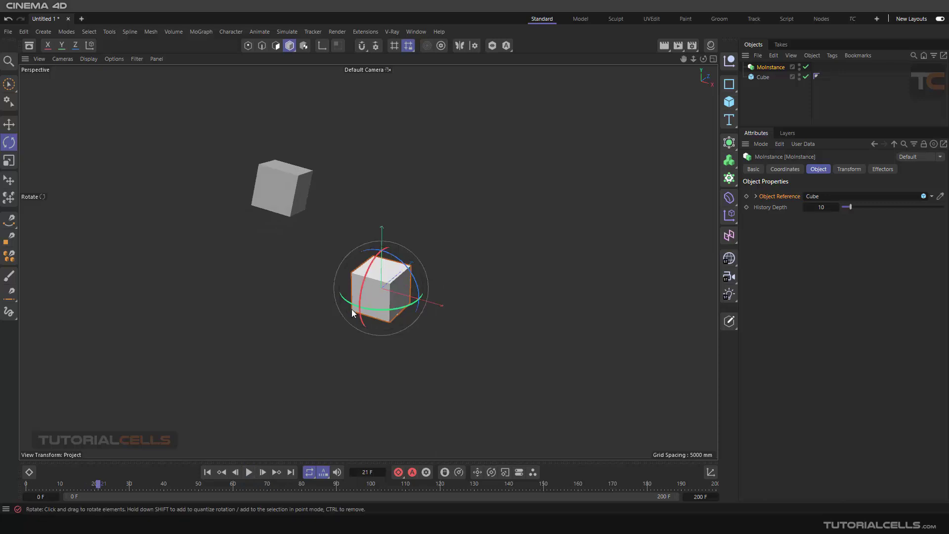
pyautogui.click(248, 472)
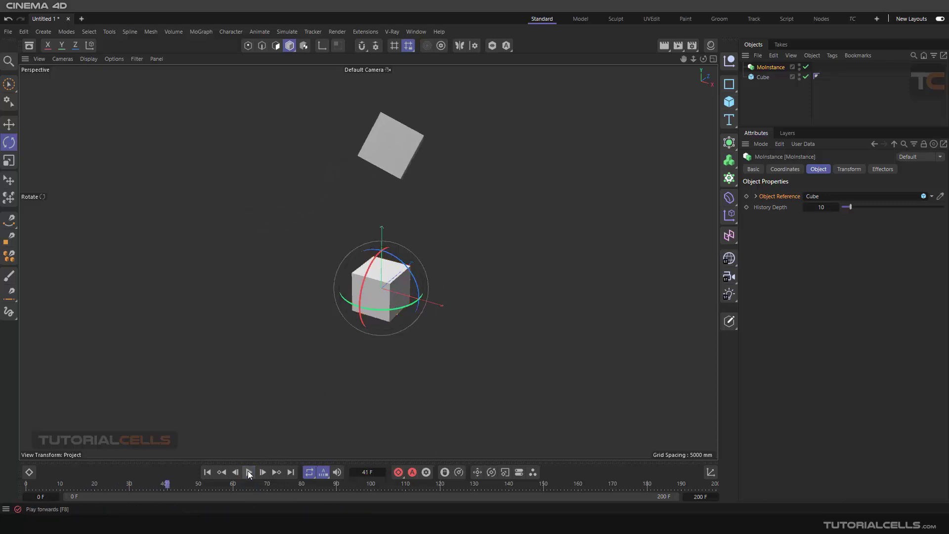
pyautogui.click(207, 472)
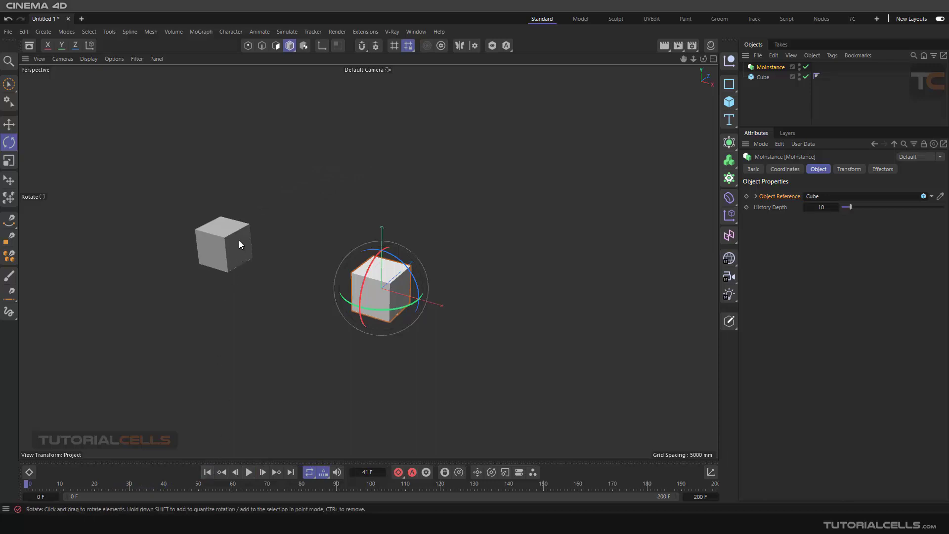
# Clear the Cube from the MoInstance's object reference
pyautogui.click(760, 78)
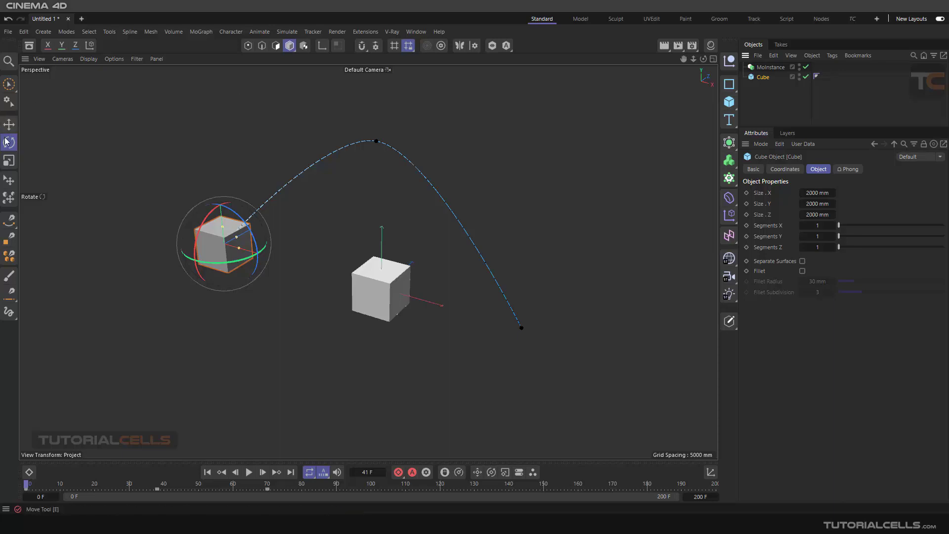
pyautogui.click(8, 124)
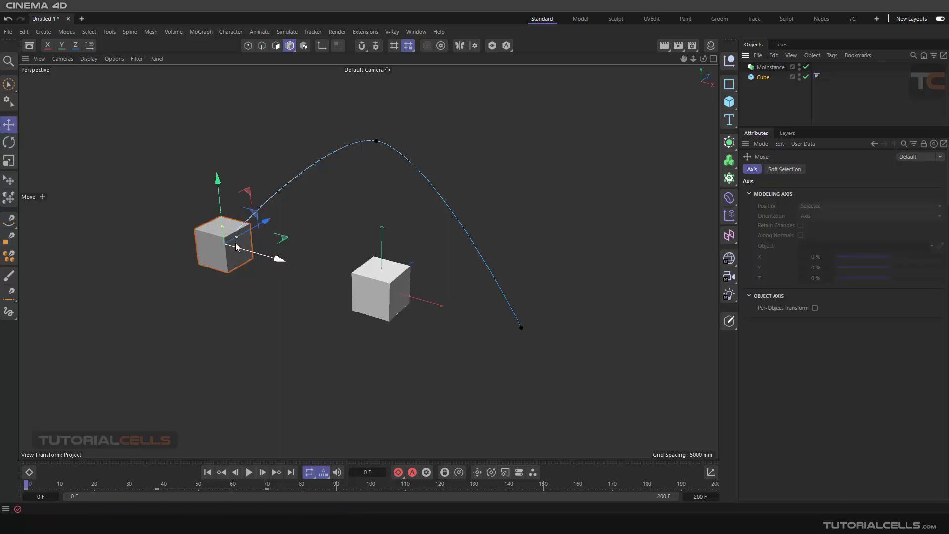
pyautogui.click(768, 67)
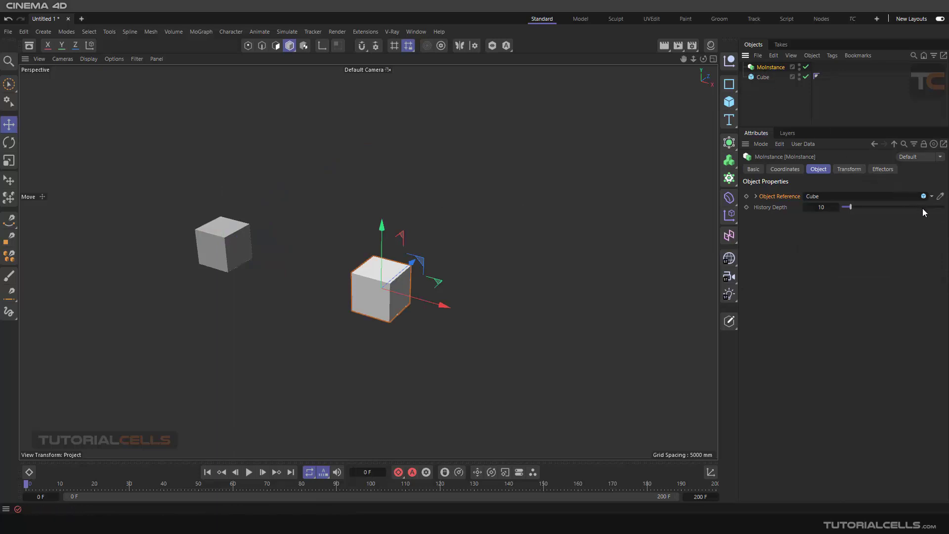
pyautogui.click(931, 197)
pyautogui.click(912, 206)
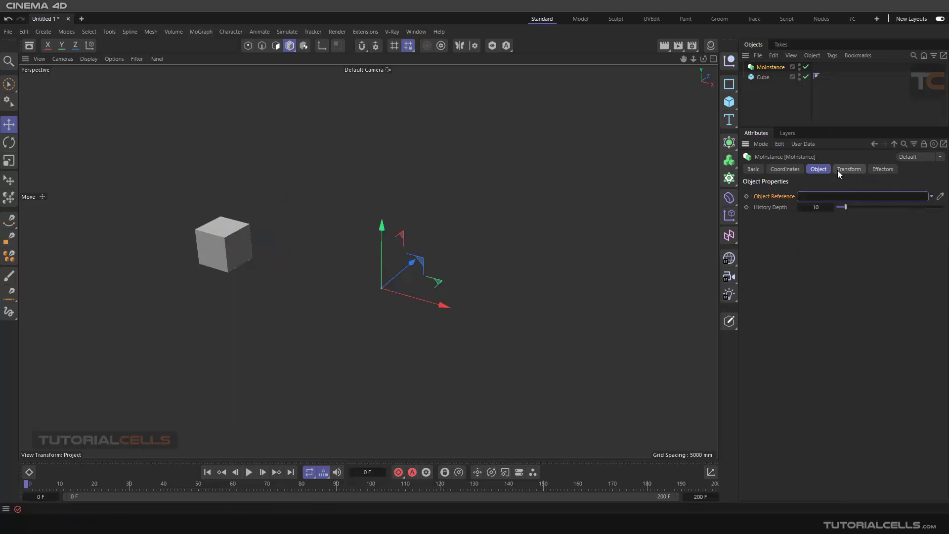
# Add a Null object and make the animated Cube its child
pyautogui.click(744, 94)
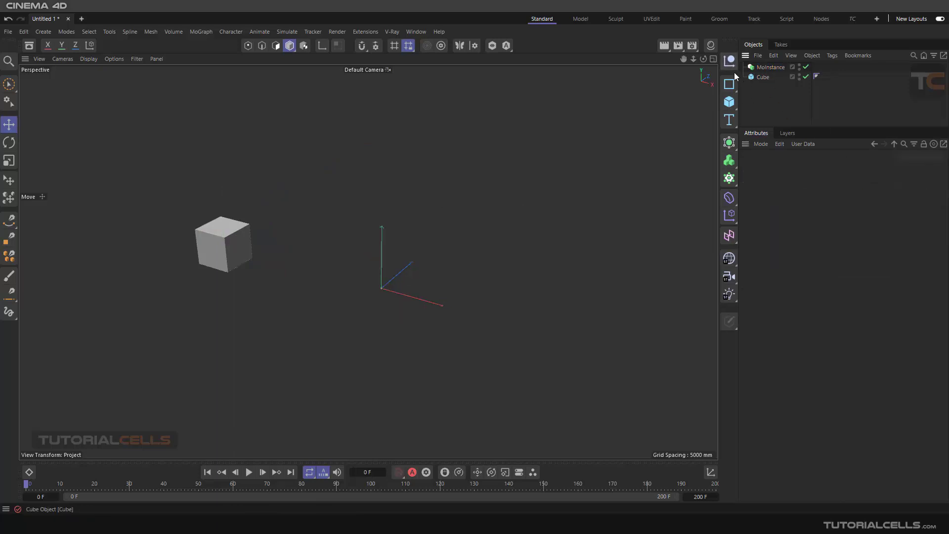
pyautogui.click(730, 67)
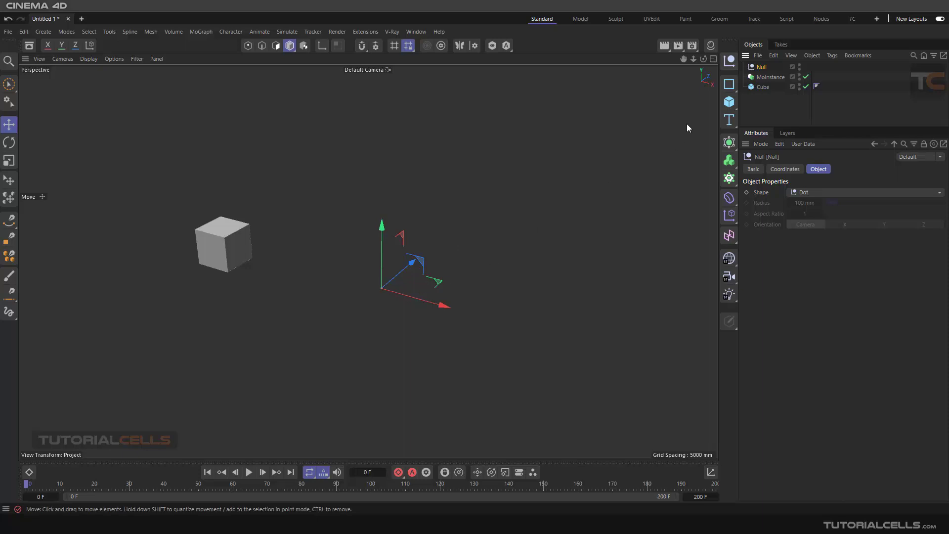
pyautogui.moveTo(763, 87); pyautogui.dragTo(764, 74)
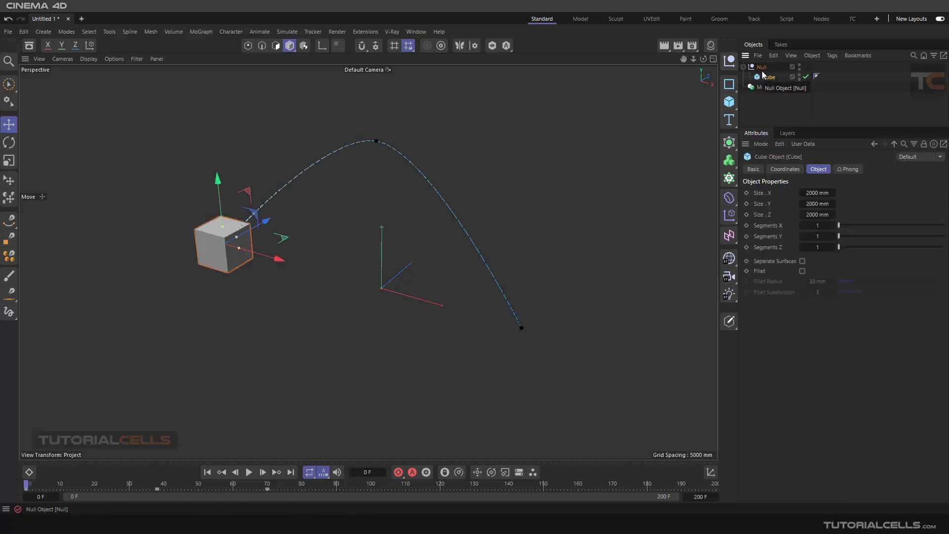
pyautogui.click(762, 69)
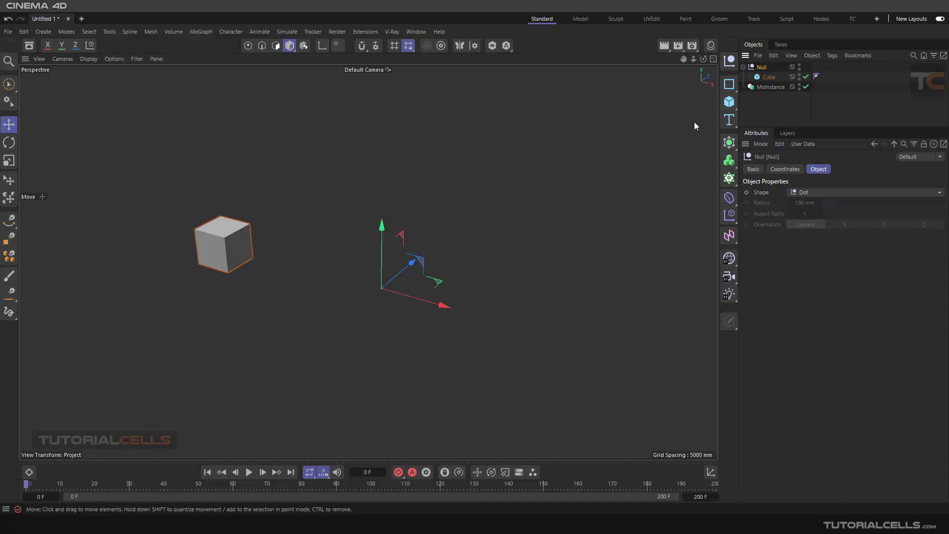
# Assign the Null as the MoInstance's object reference and preview the cube trail by playing to about frame 50, returning to frame 0
pyautogui.click(761, 87)
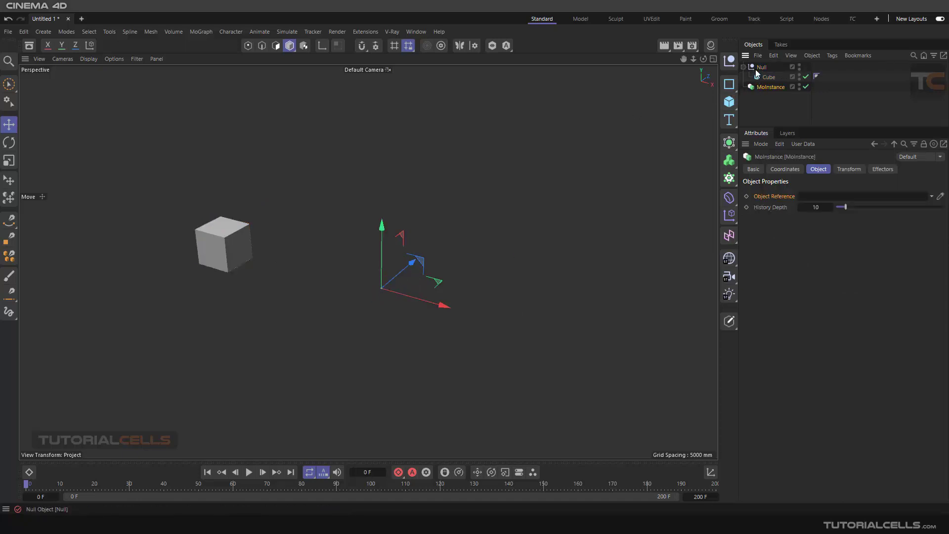
pyautogui.moveTo(757, 73); pyautogui.dragTo(834, 197)
pyautogui.click(248, 472)
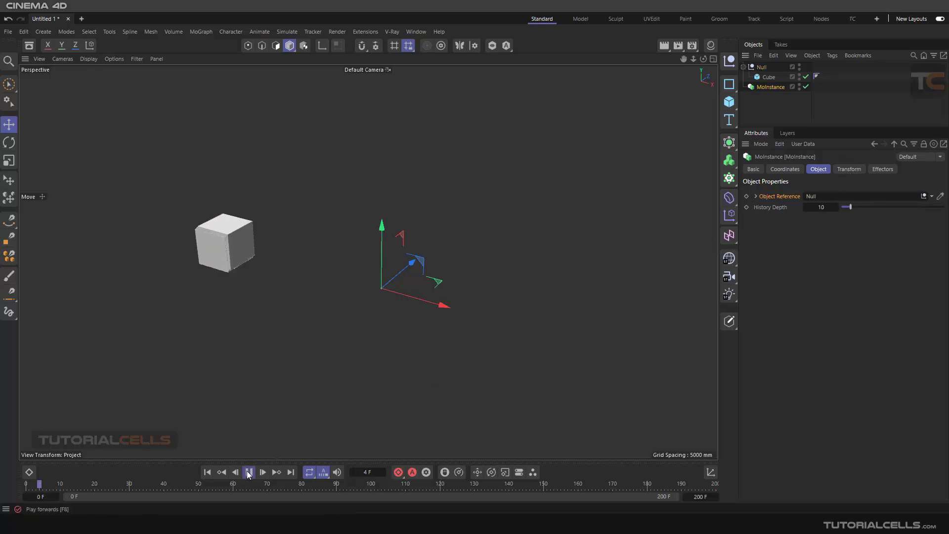
pyautogui.click(249, 473)
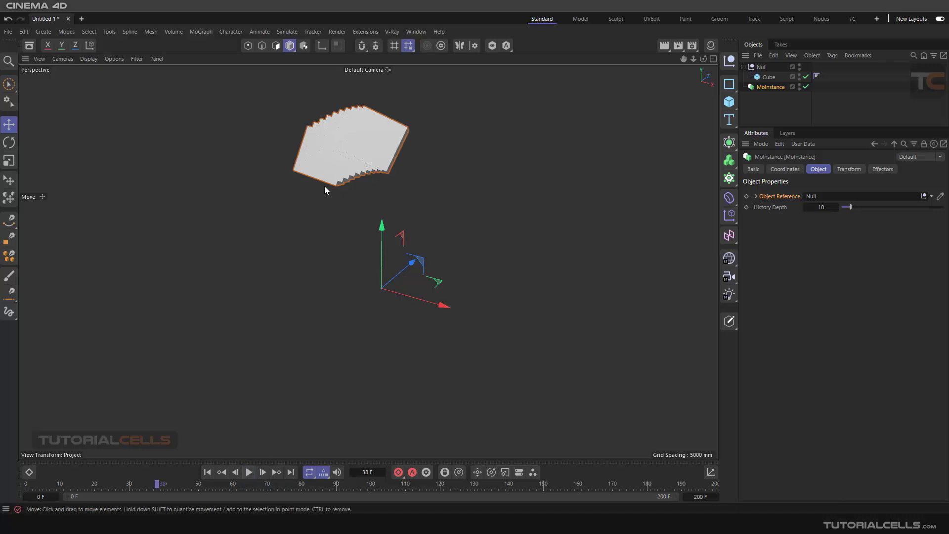
pyautogui.click(248, 473)
pyautogui.click(249, 473)
pyautogui.click(207, 473)
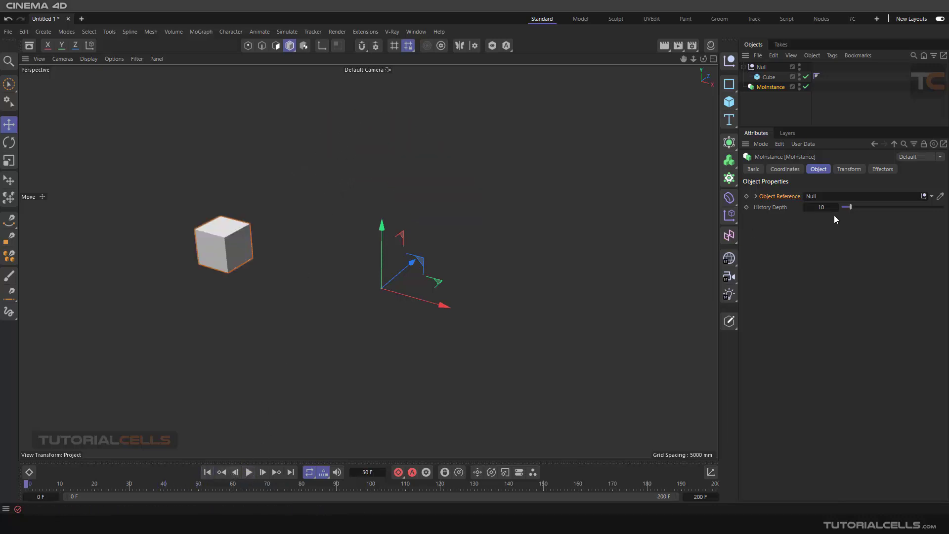
# Set the MoInstance's History Depth to 31 and play the longer trail to about frame 56
pyautogui.moveTo(851, 208); pyautogui.dragTo(871, 207)
pyautogui.click(249, 472)
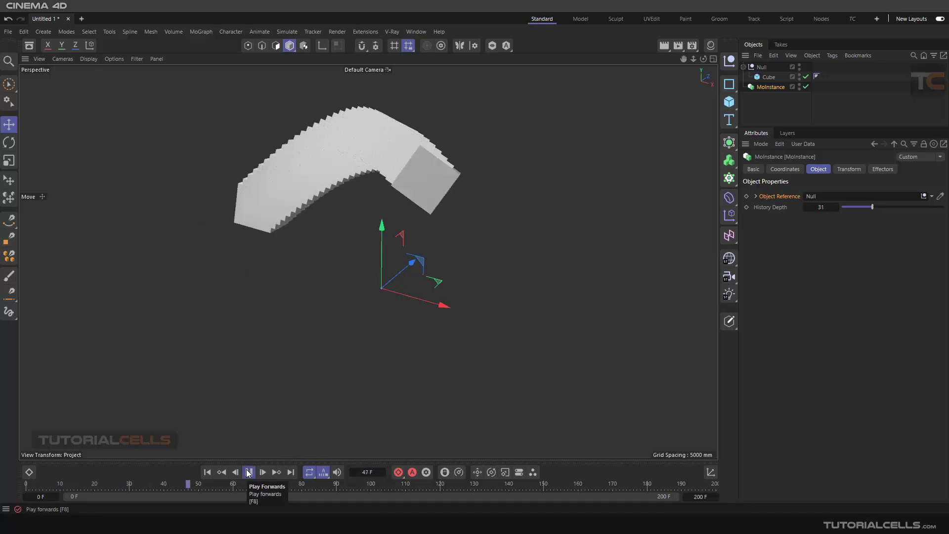
pyautogui.click(249, 473)
# Render the trail at frame 56 from another angle in the viewport and to the Picture Viewer, and close the viewer
pyautogui.keyDown('alt'); pyautogui.moveTo(403, 224); pyautogui.dragTo(350, 226); pyautogui.keyUp('alt')
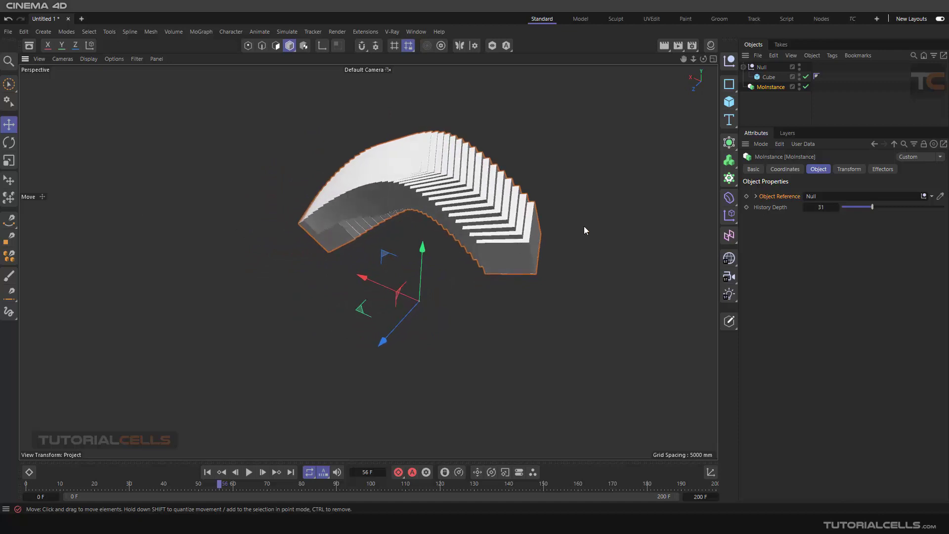
pyautogui.click(665, 46)
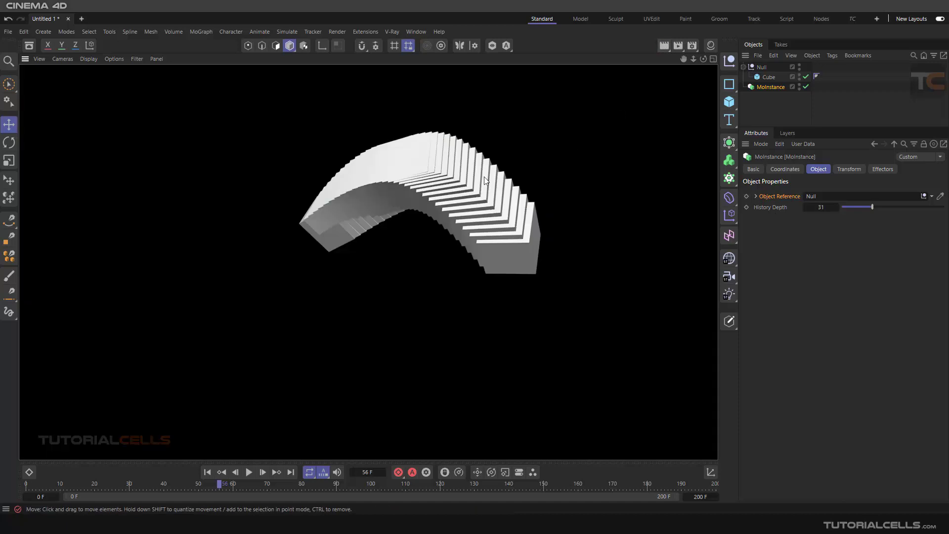
pyautogui.click(677, 46)
pyautogui.moveTo(657, 44); pyautogui.dragTo(495, 58)
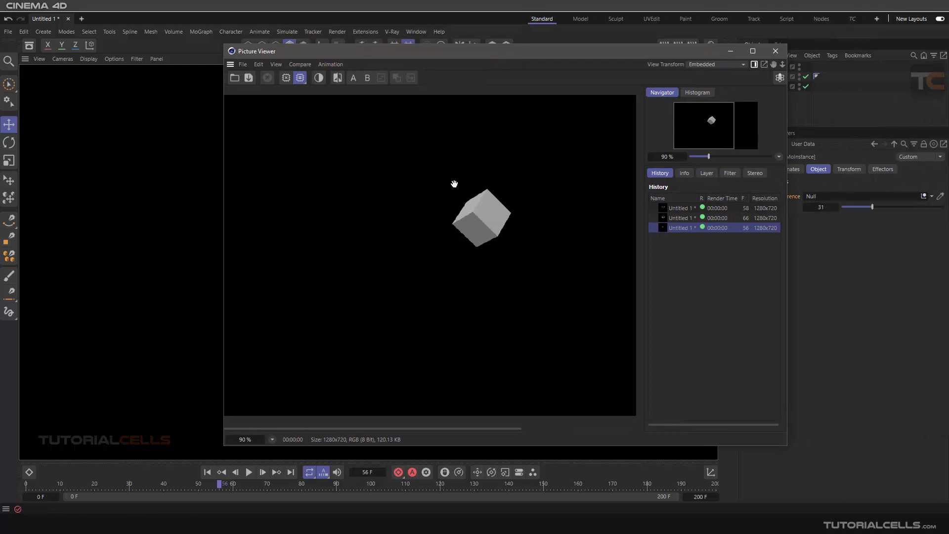
pyautogui.click(776, 51)
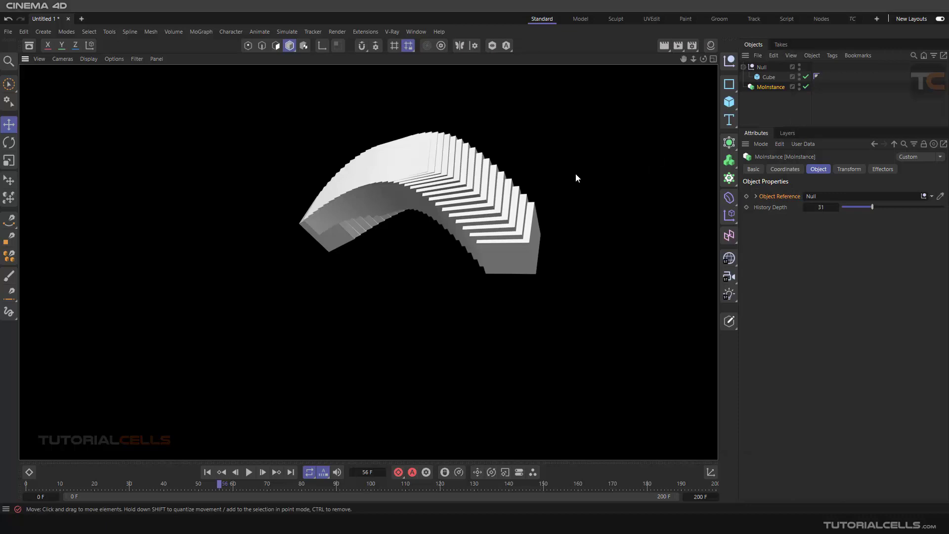
# Replay the MoInstance trail from frame 0, stop around frame 96, and return to the start
pyautogui.click(208, 472)
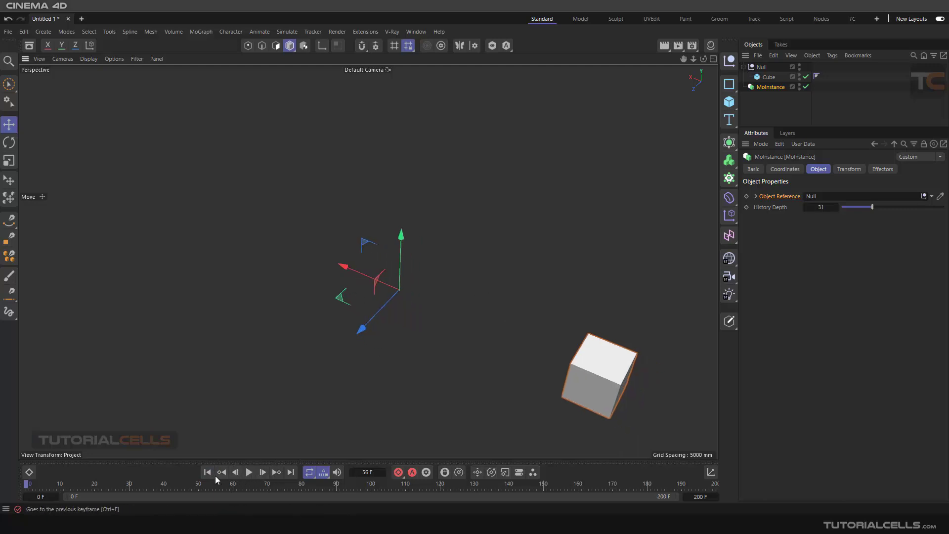
pyautogui.click(248, 473)
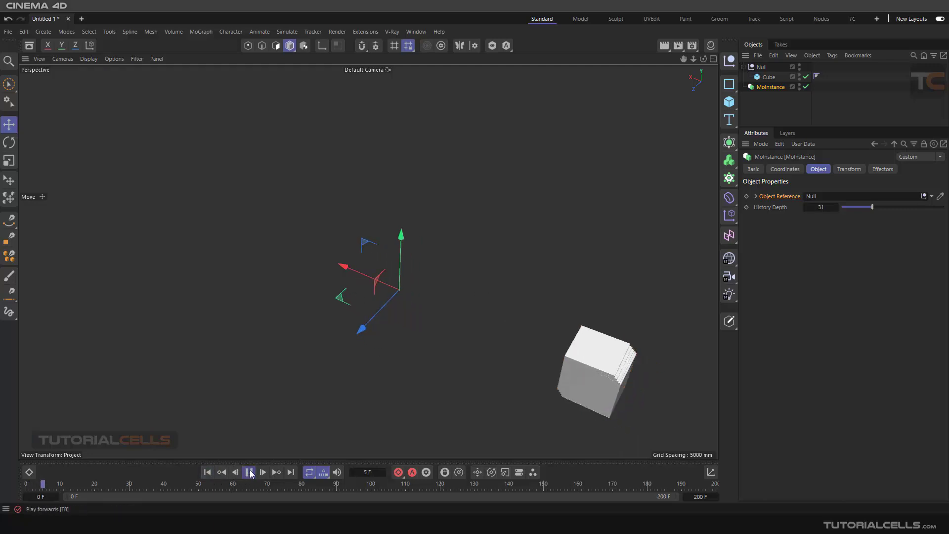
pyautogui.press('9')
pyautogui.click(249, 473)
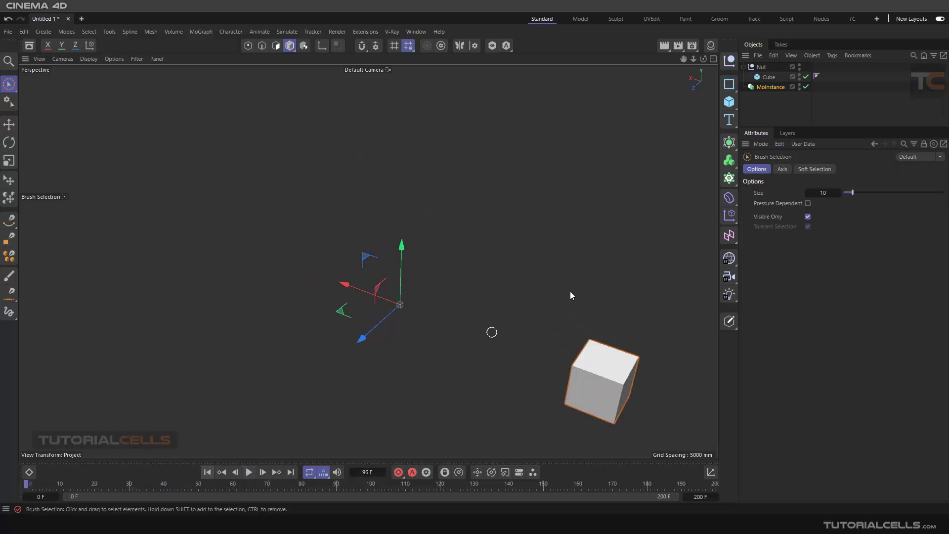
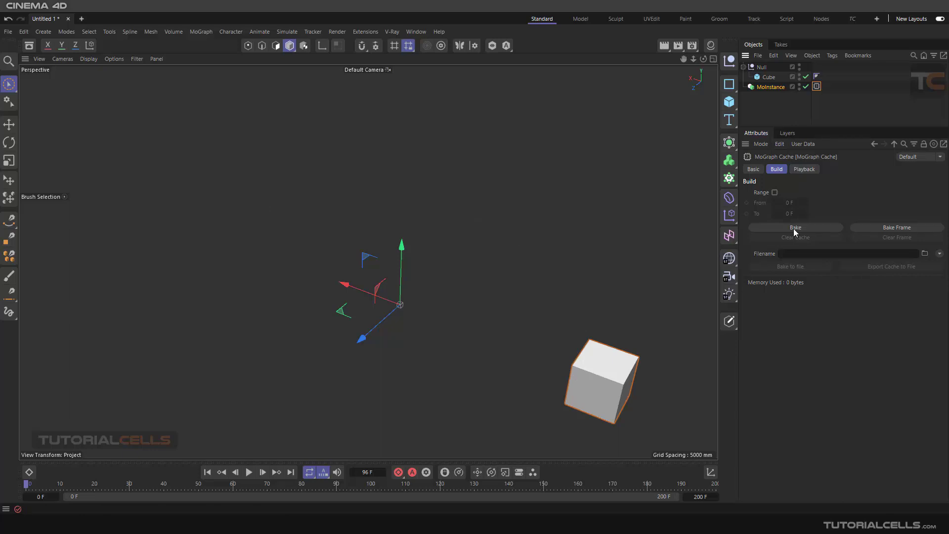
# Bake the MoInstance's MoGraph Cache and check the trail by scrubbing and playing the timeline, stopping at frame 57
pyautogui.click(793, 229)
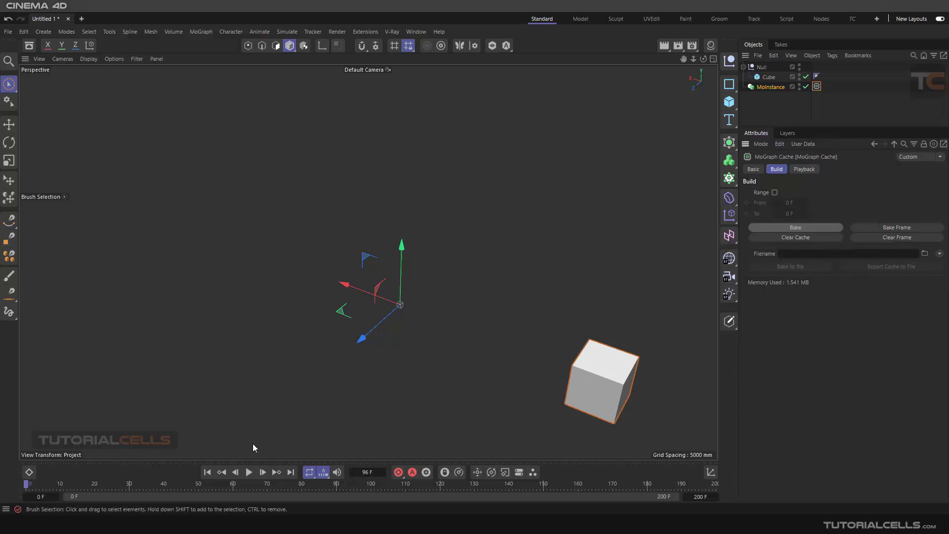
pyautogui.click(250, 473)
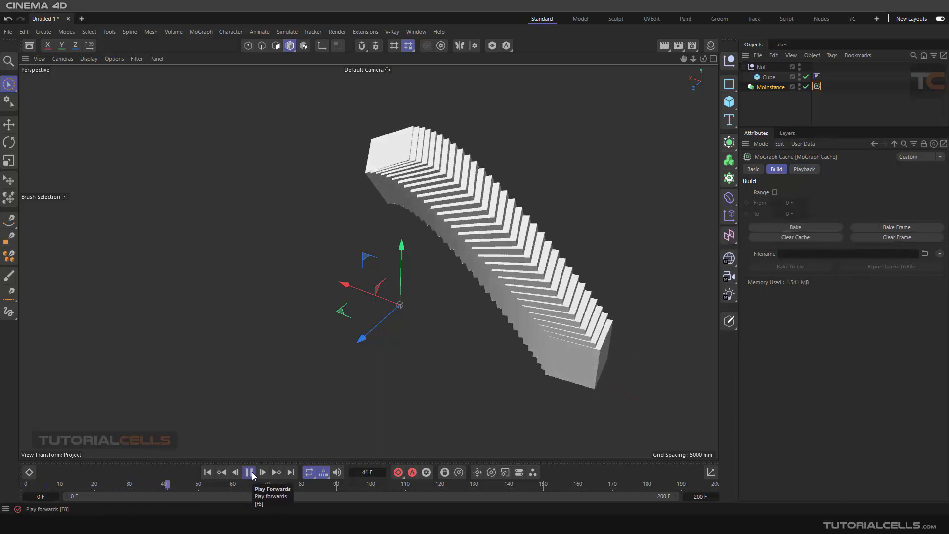
pyautogui.click(250, 473)
pyautogui.moveTo(202, 489); pyautogui.dragTo(72, 455)
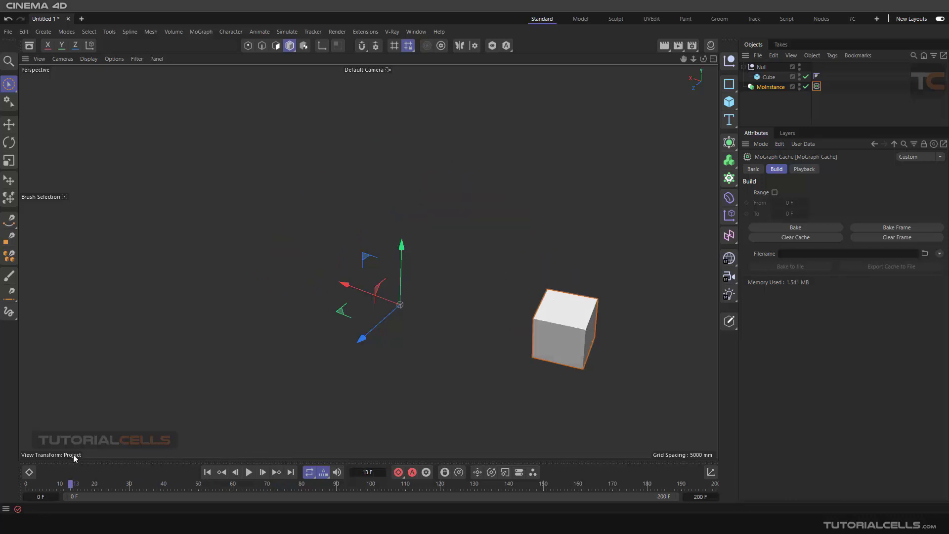
pyautogui.click(249, 472)
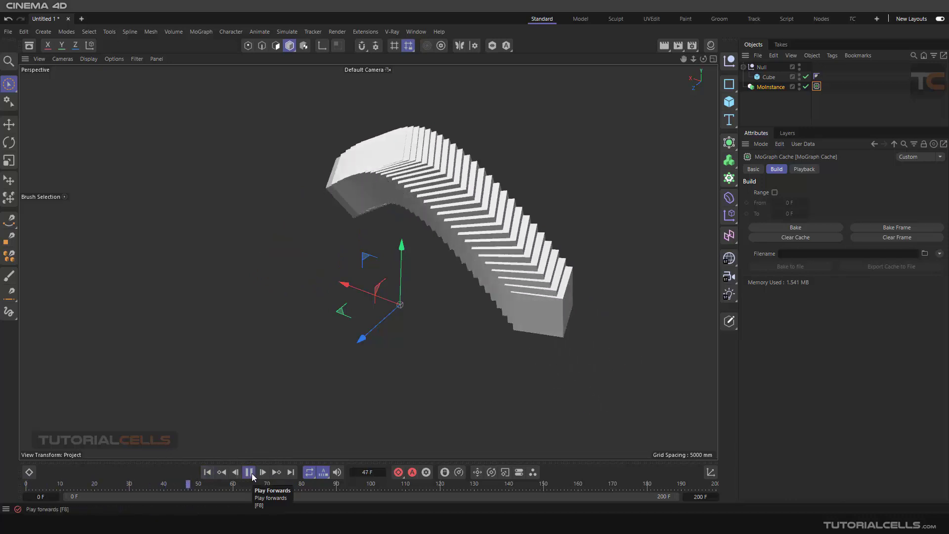
pyautogui.click(249, 472)
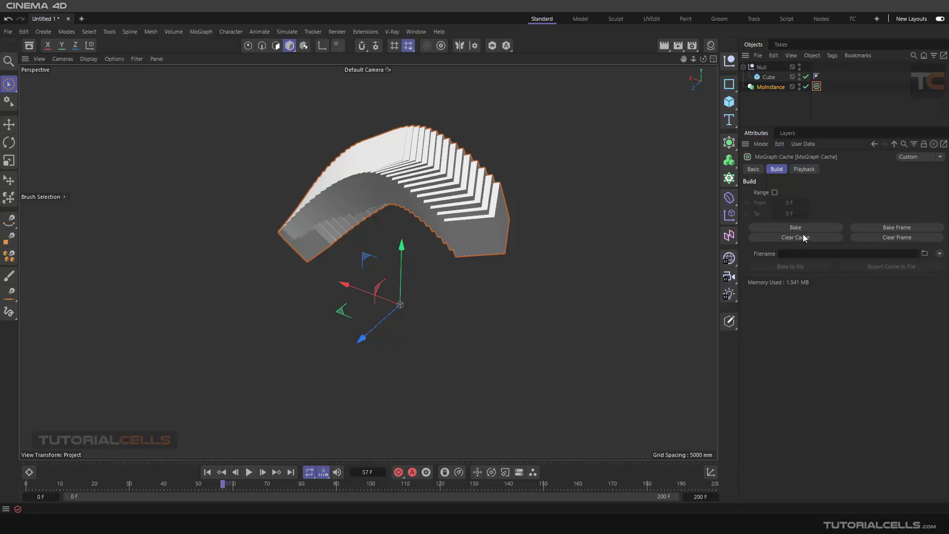
# Clear the baked data from the MoInstance's MoGraph Cache tag and return the animation to frame 0
pyautogui.click(830, 123)
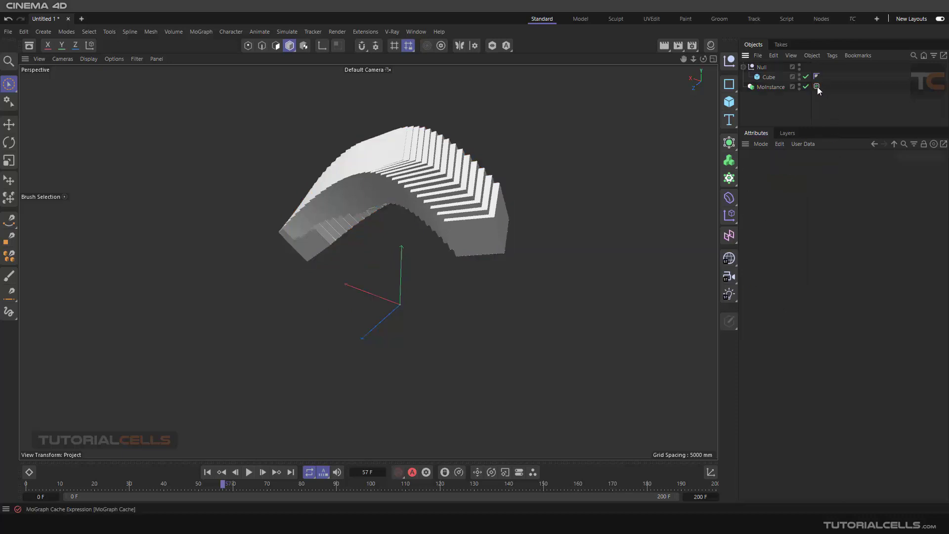
pyautogui.click(817, 87)
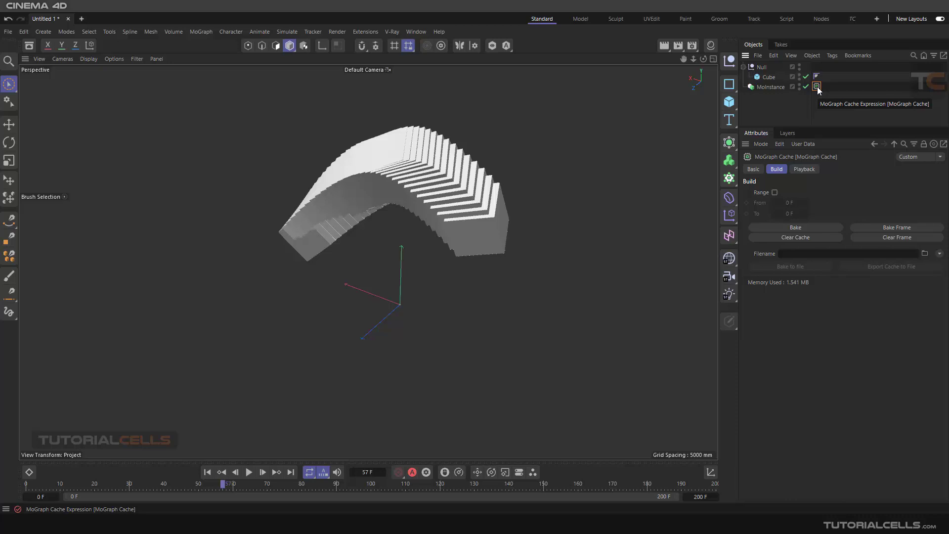
pyautogui.click(814, 238)
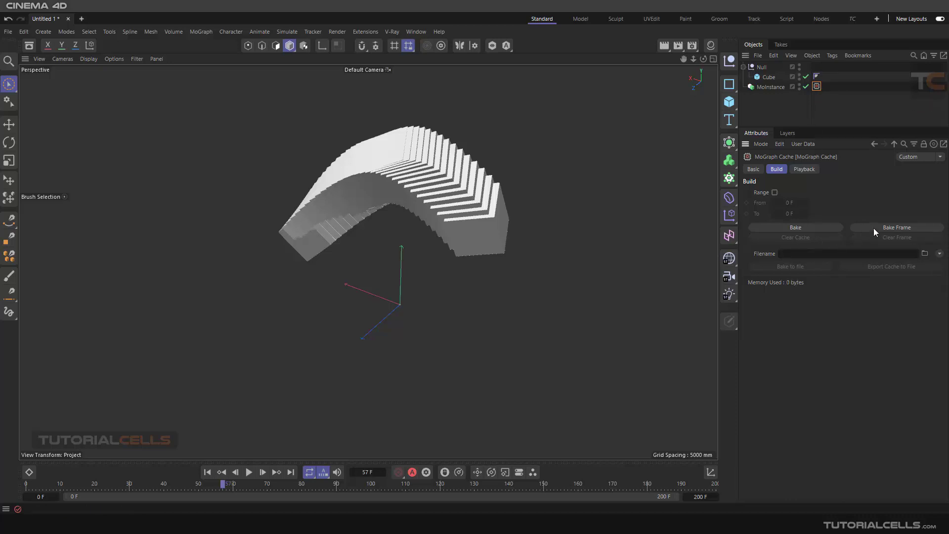
pyautogui.click(207, 472)
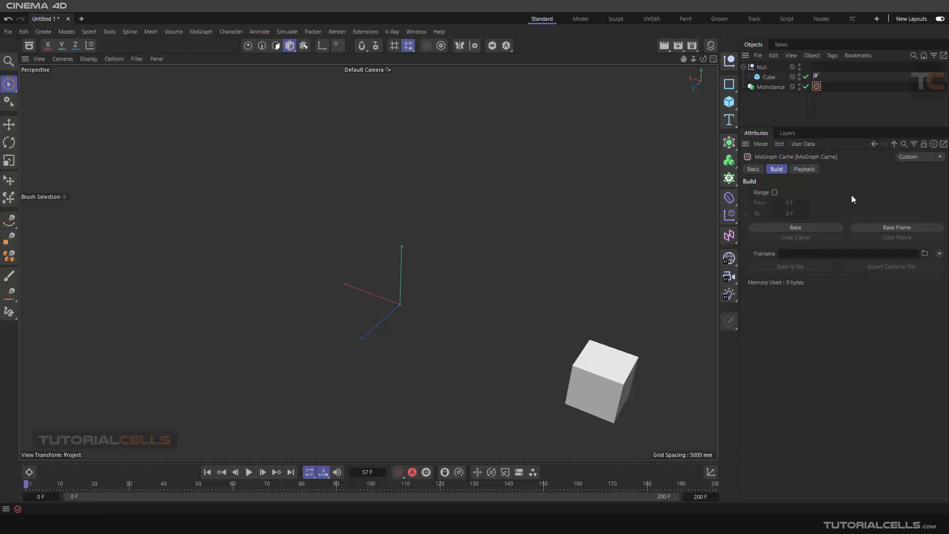
# Bake only frame 0 into the MoInstance's cache, play to frame 56, and return to the start
pyautogui.click(871, 228)
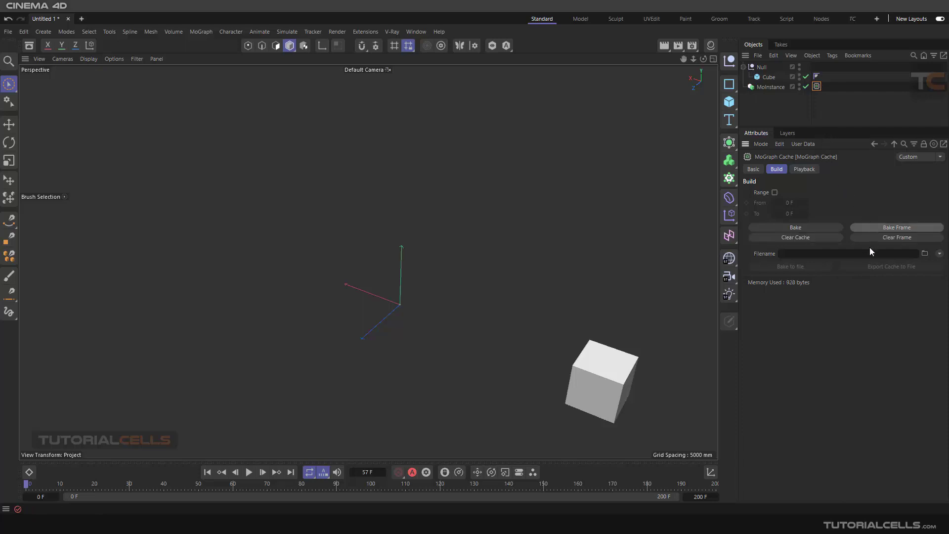
pyautogui.click(248, 473)
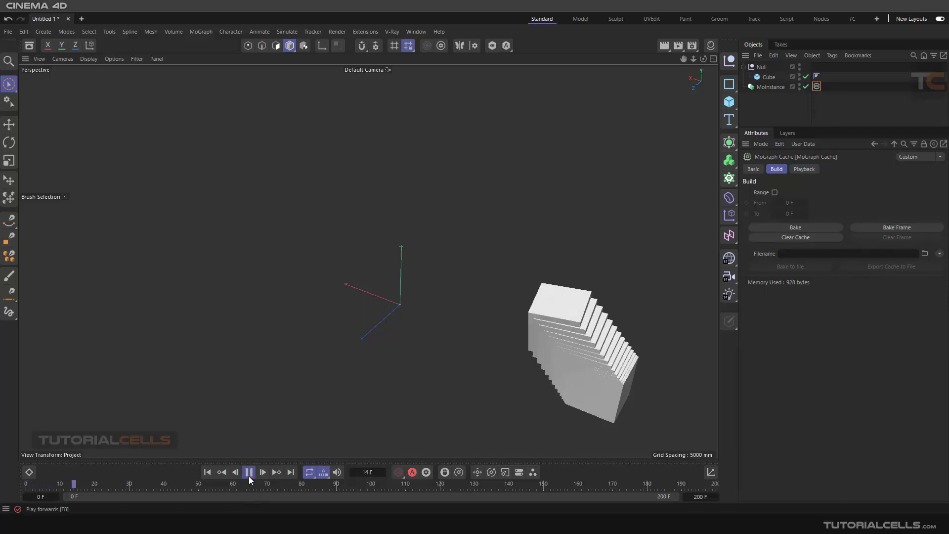
pyautogui.click(249, 473)
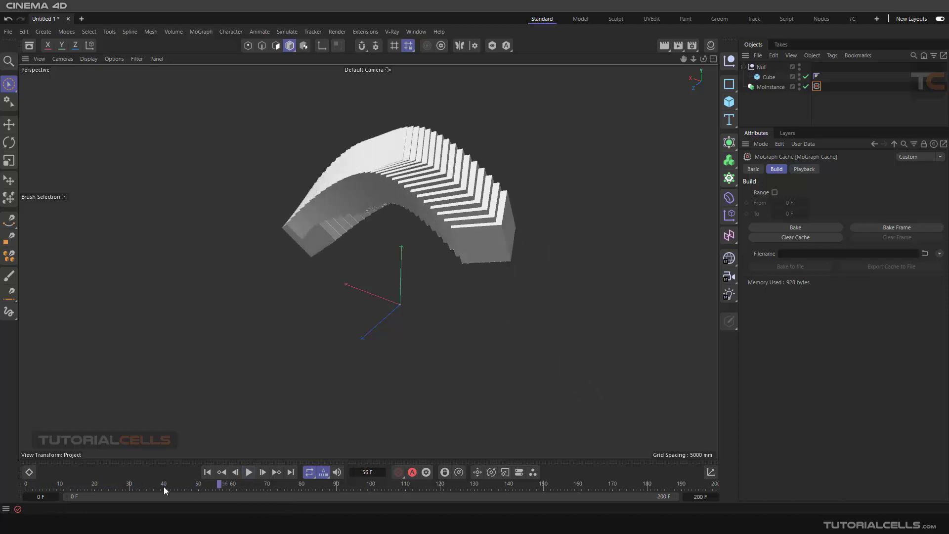
pyautogui.moveTo(221, 489); pyautogui.dragTo(19, 462)
pyautogui.click(208, 472)
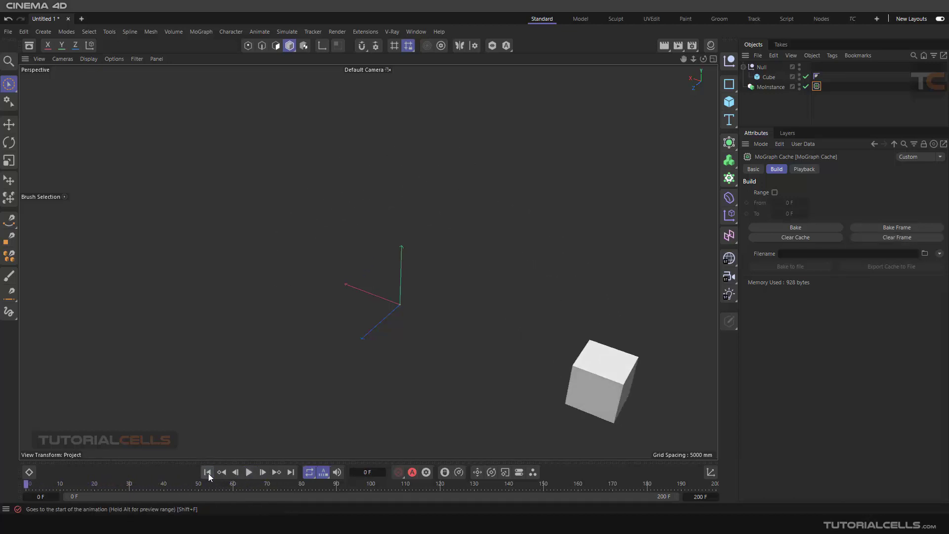
# Bake the whole animation into the MoInstance's MoGraph Cache and play the trail to frame 44
pyautogui.click(819, 228)
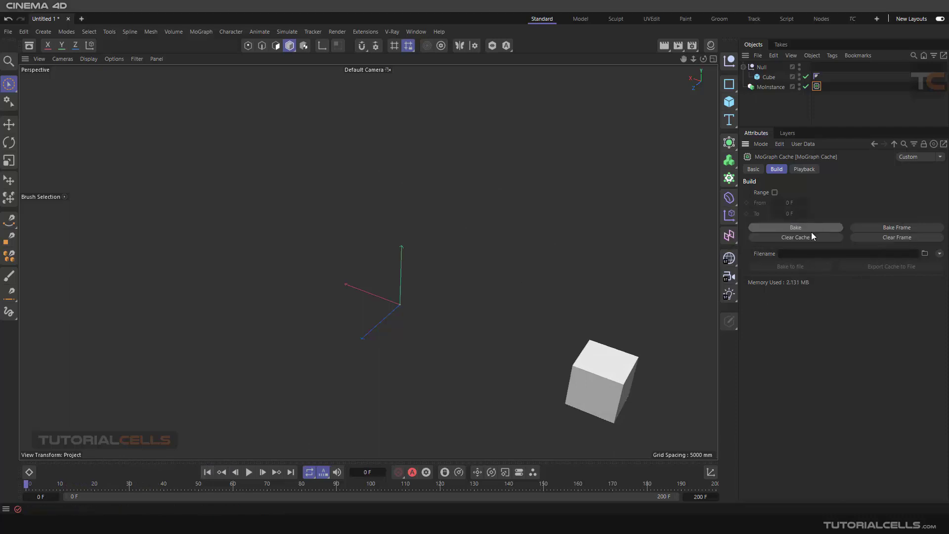
pyautogui.click(250, 472)
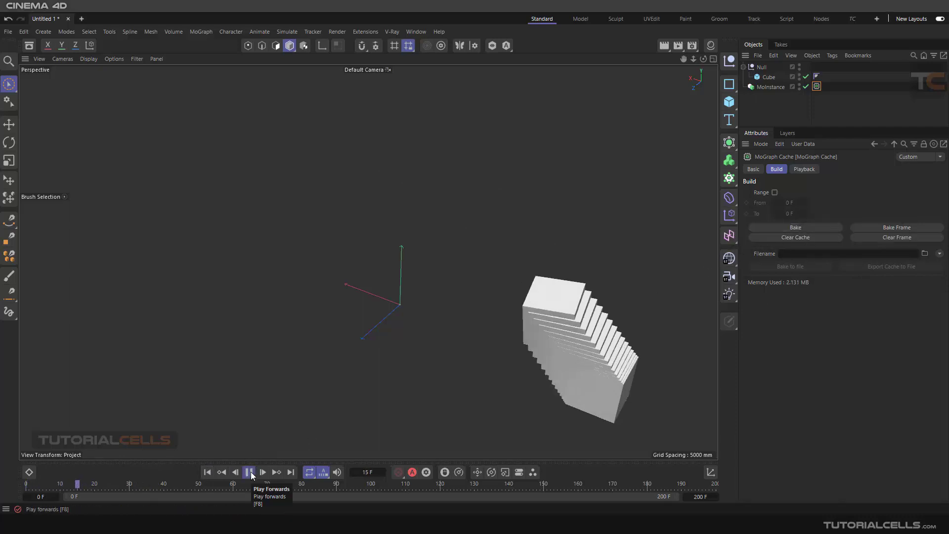
pyautogui.click(249, 472)
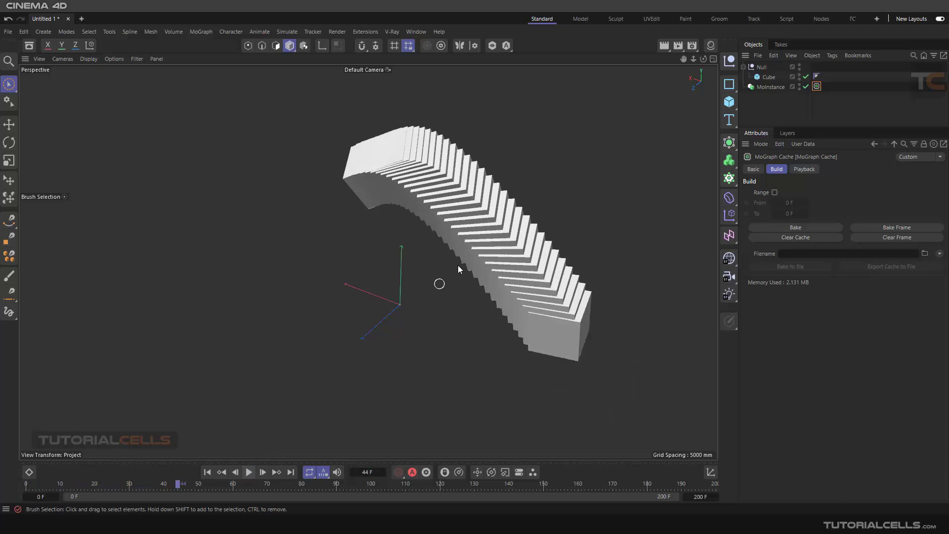
# Render the MoInstance trail at frame 44 to the Picture Viewer, inspect the image, and close the viewer
pyautogui.click(679, 45)
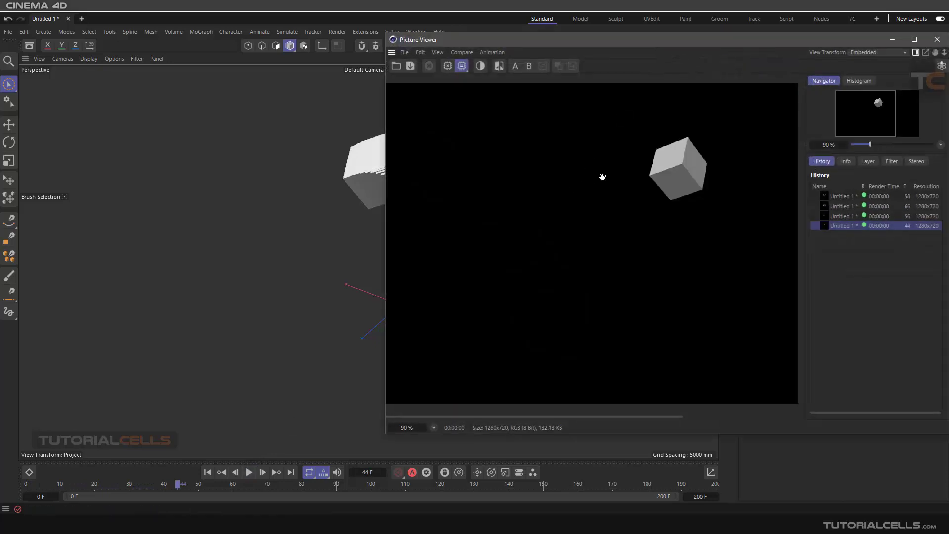
pyautogui.moveTo(774, 43); pyautogui.dragTo(618, 59)
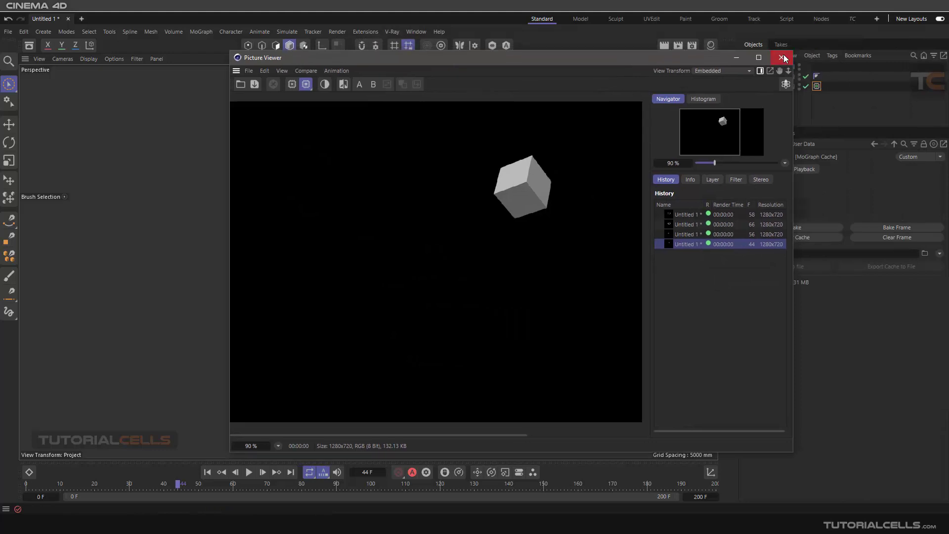
pyautogui.click(781, 58)
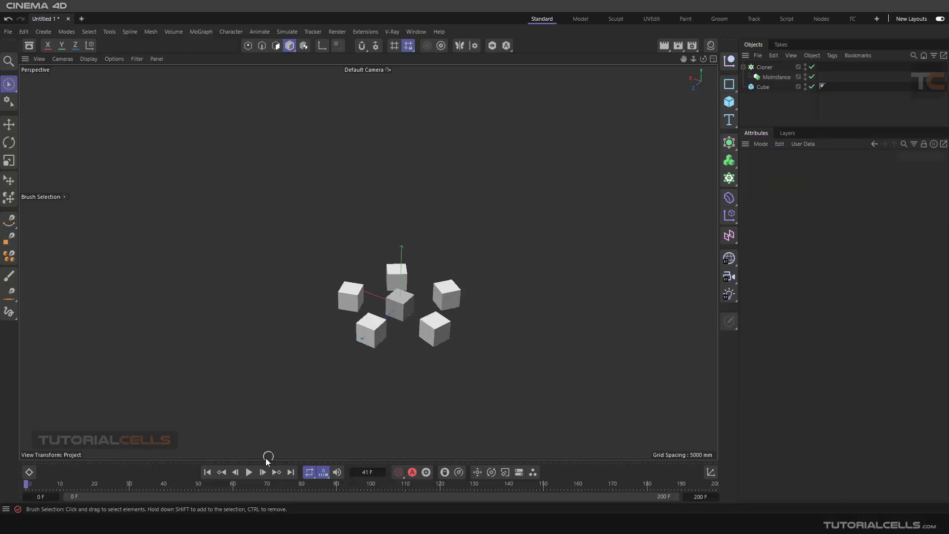
# Play the uncached Cloner trails to frame 34, render that frame to the Picture Viewer, and return to frame 0
pyautogui.click(249, 473)
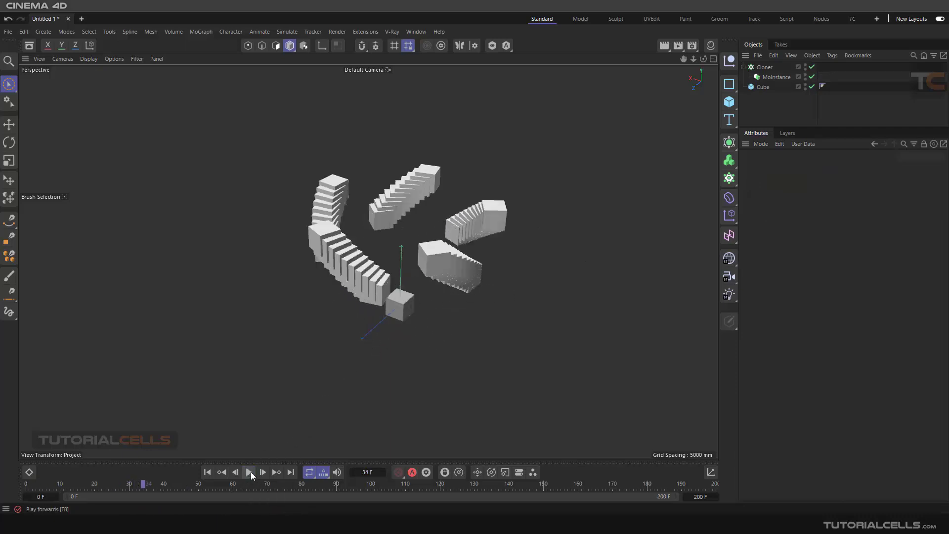
pyautogui.click(678, 46)
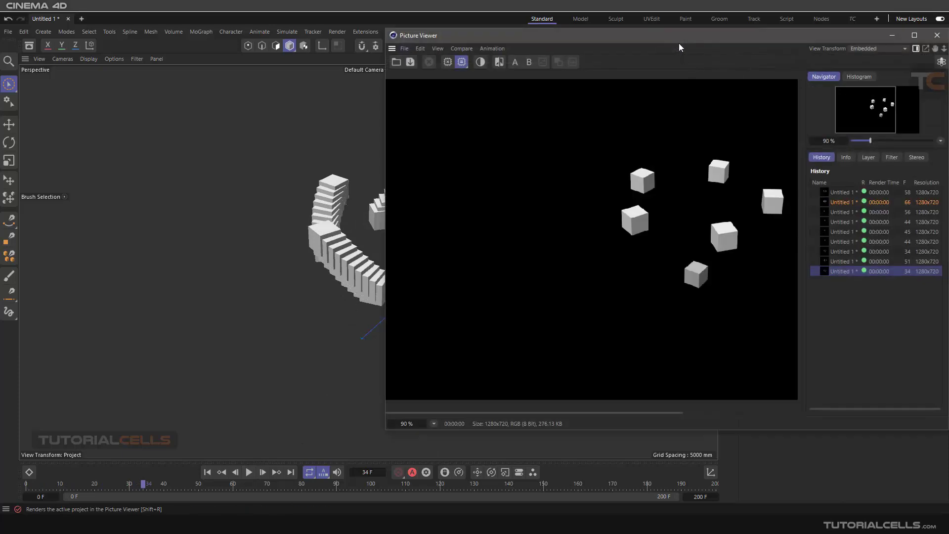
pyautogui.click(936, 36)
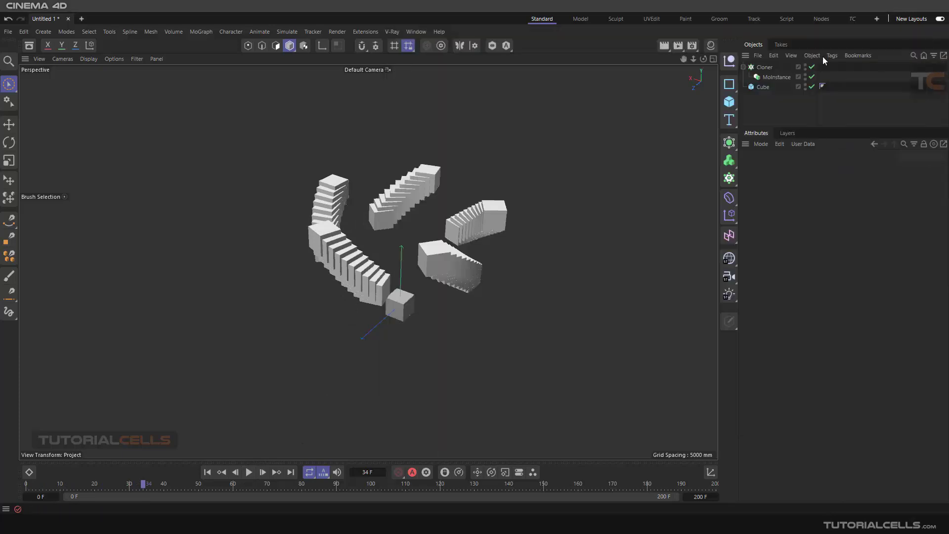
pyautogui.click(208, 473)
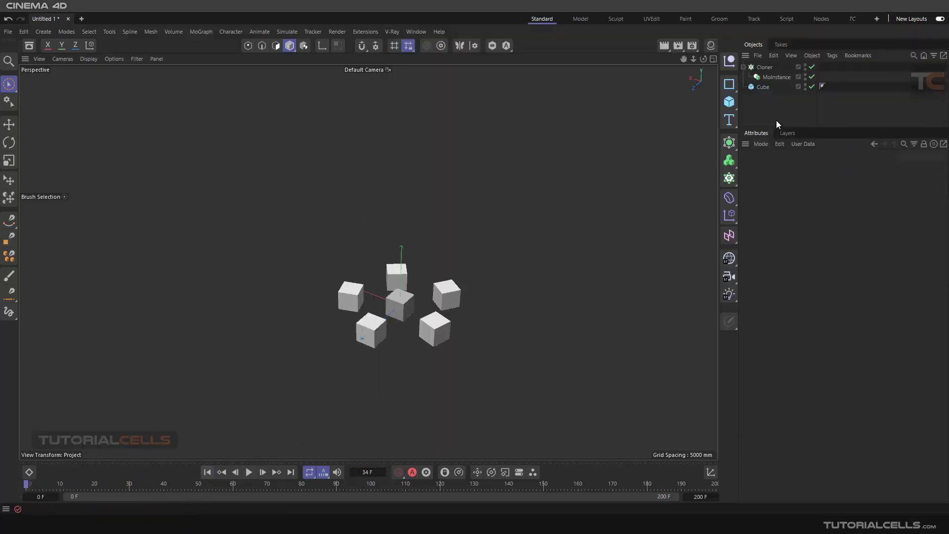
# Add a MoGraph Cache tag to the Cloner and bake its animation
pyautogui.click(766, 68)
pyautogui.rightClick(770, 67)
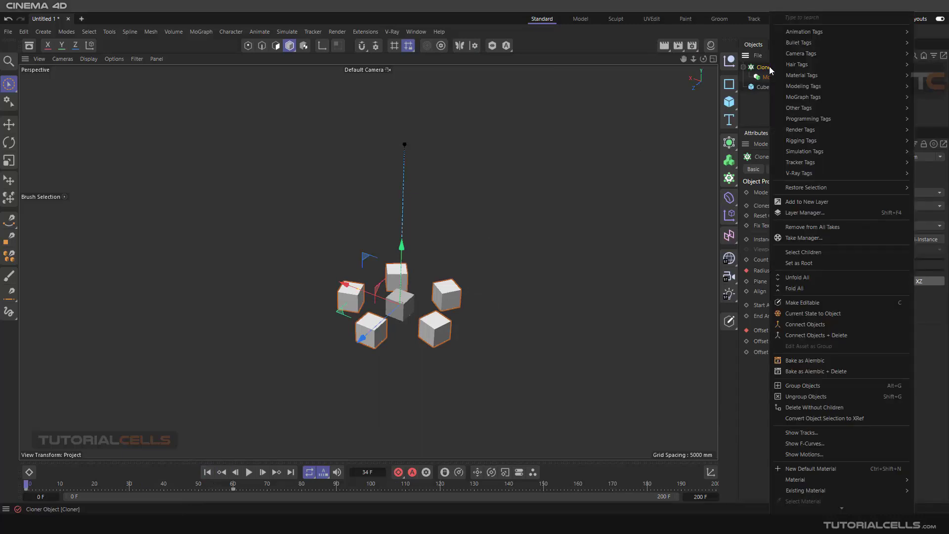
pyautogui.moveTo(794, 98)
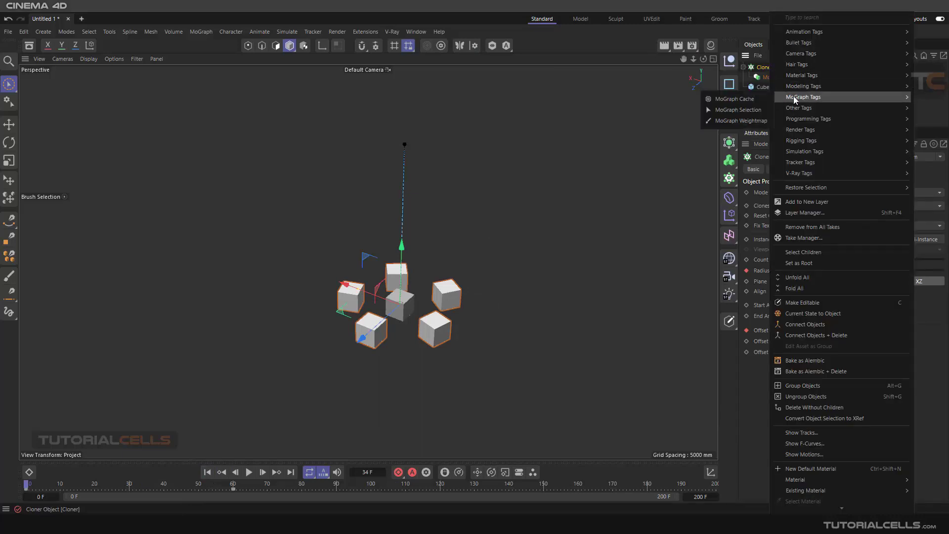
pyautogui.click(754, 98)
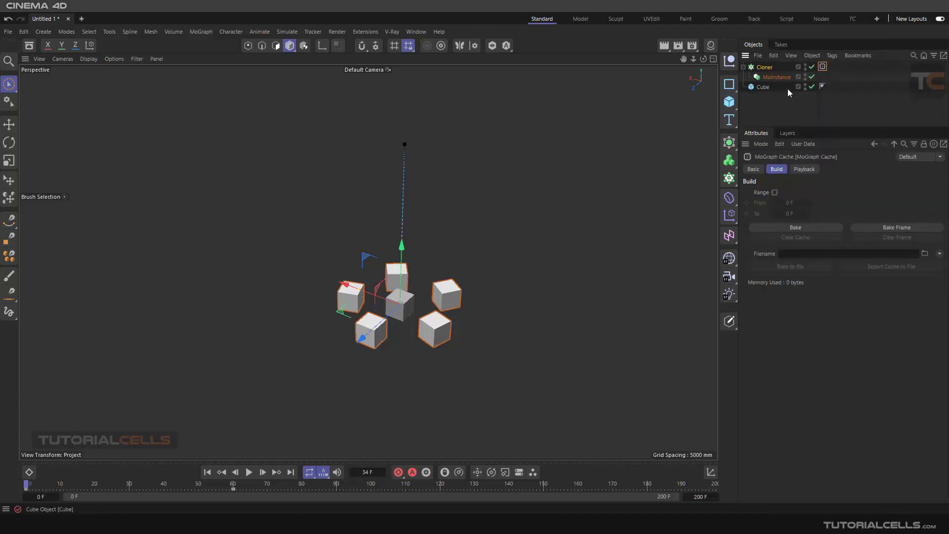
pyautogui.click(823, 66)
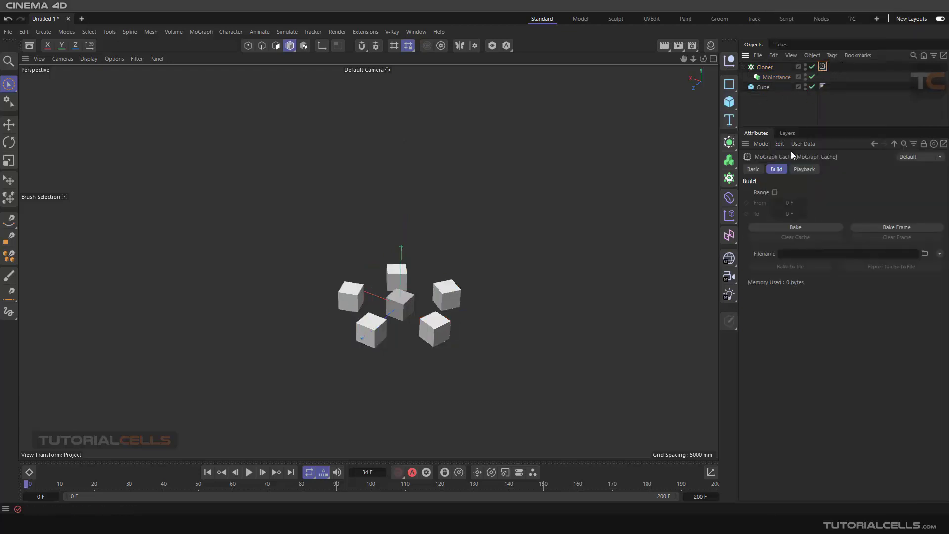
pyautogui.click(784, 227)
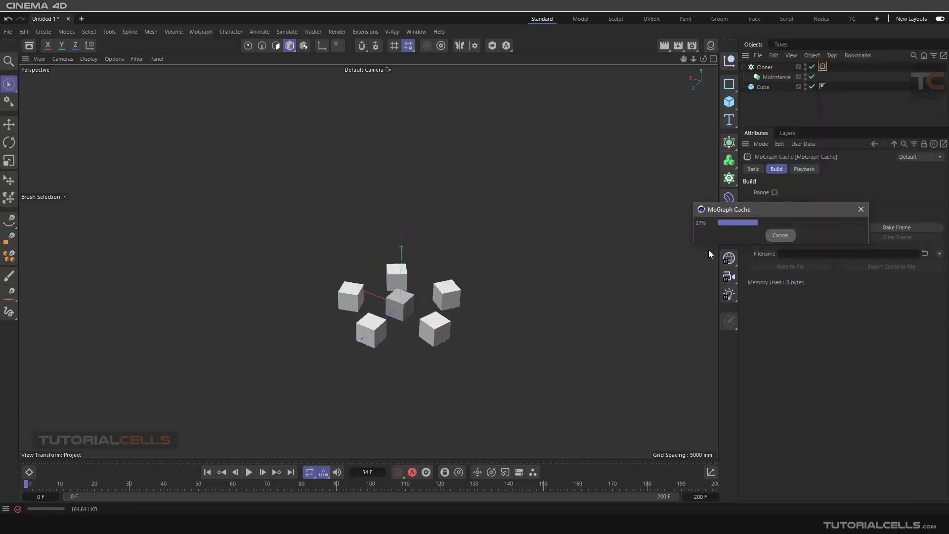
# Play the baked Cloner trails to frame 40, render that frame to the Picture Viewer, and close the viewer
pyautogui.click(248, 472)
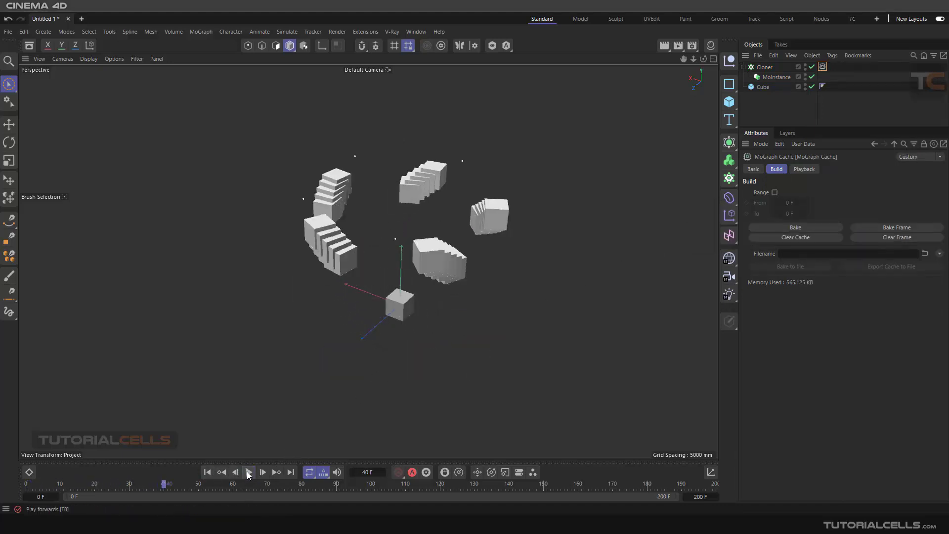
pyautogui.press('F8')
pyautogui.click(677, 46)
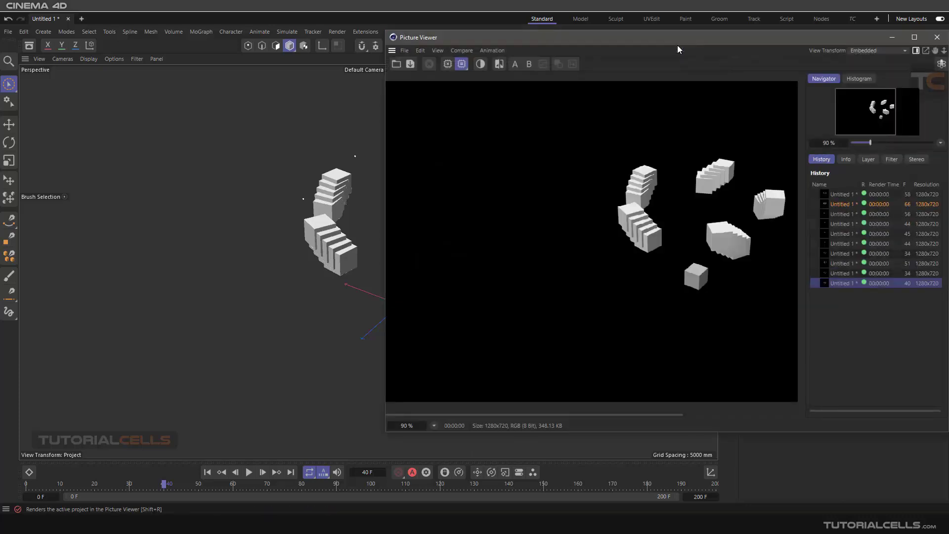
pyautogui.moveTo(666, 40); pyautogui.dragTo(506, 47)
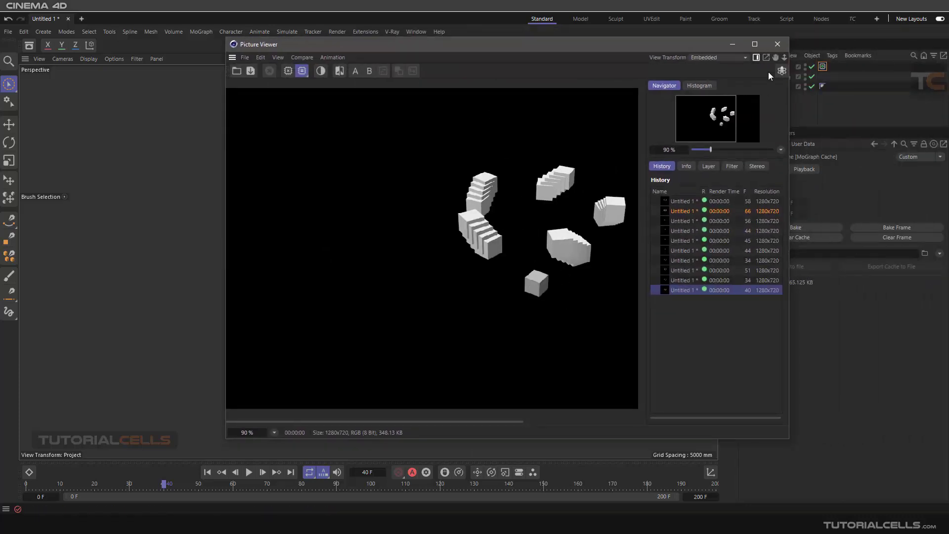
pyautogui.click(778, 44)
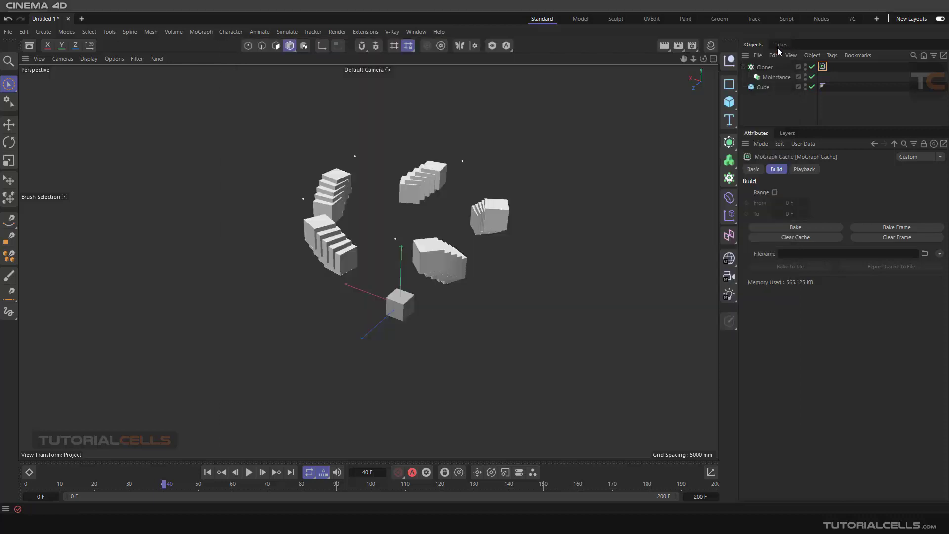
# Try hiding the Cube and the MoInstance in turn, restoring the default visibility of each
pyautogui.click(805, 89)
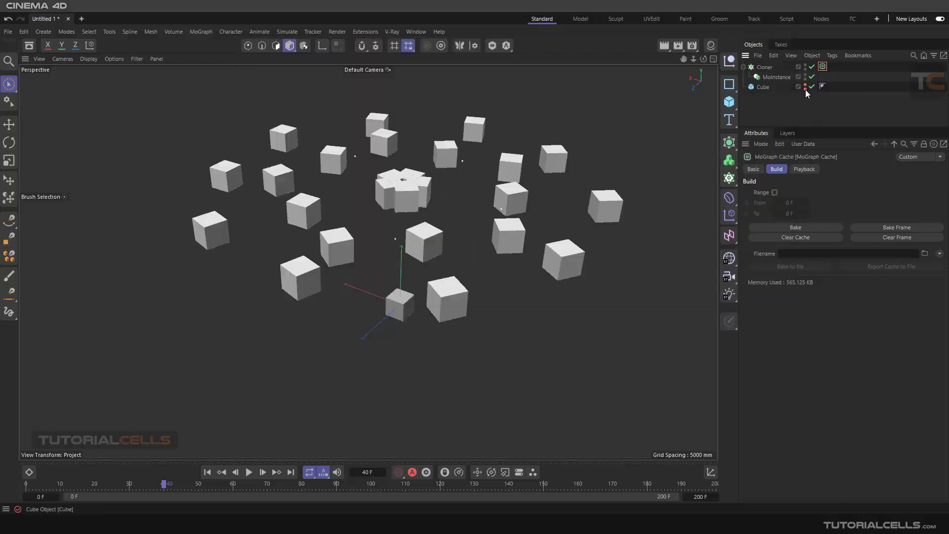
pyautogui.click(805, 88)
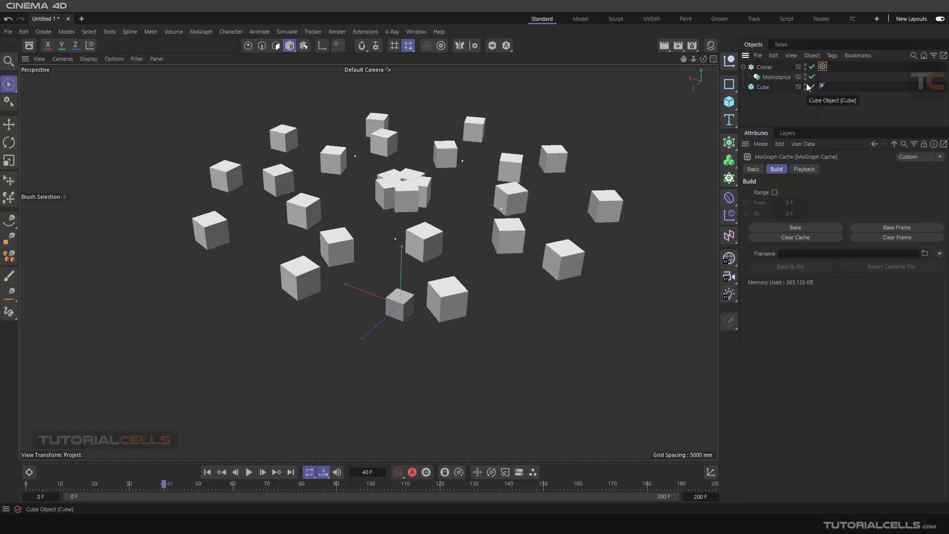
pyautogui.click(805, 86)
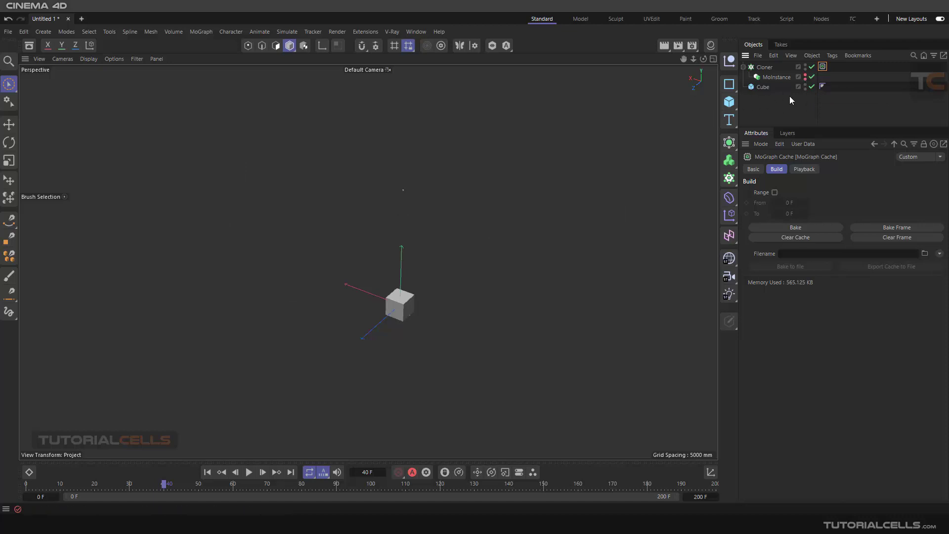
pyautogui.click(806, 86)
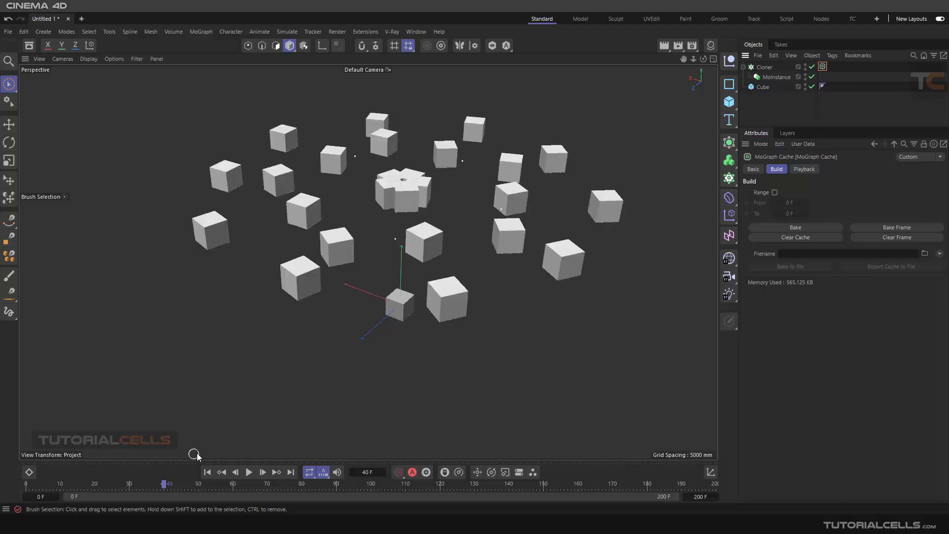
# Replay the Cloner trails from frame 0 to frame 41, render that frame to the Picture Viewer, and close the viewer
pyautogui.click(208, 472)
pyautogui.click(248, 472)
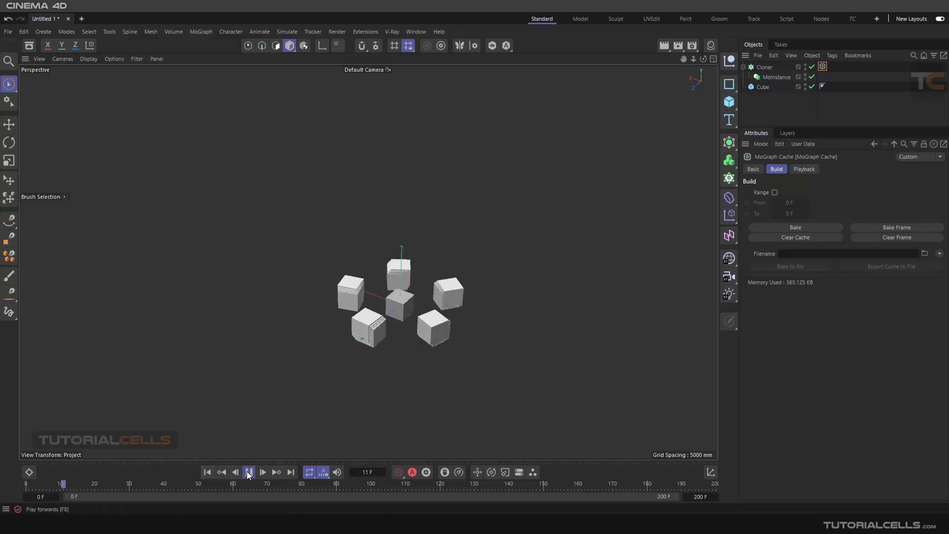
pyautogui.click(249, 472)
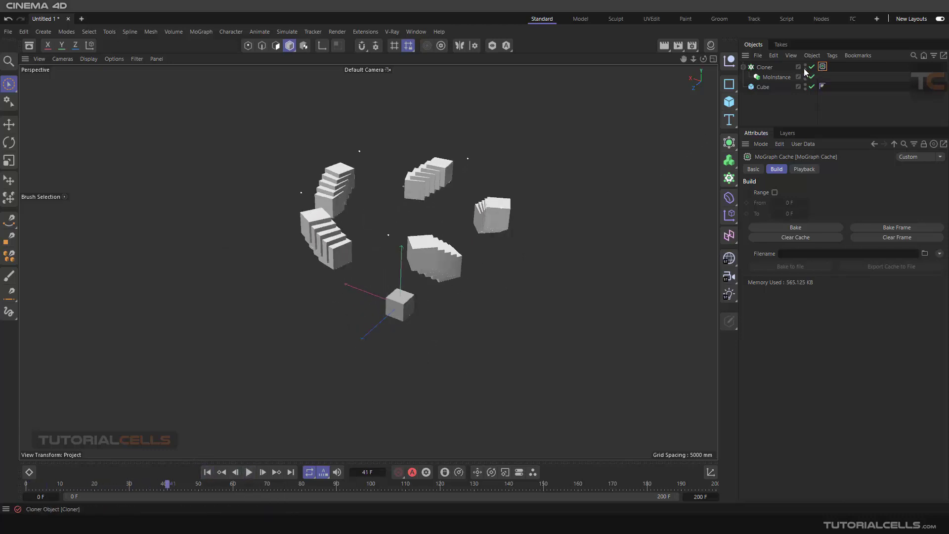
pyautogui.click(678, 48)
pyautogui.click(654, 88)
pyautogui.click(678, 46)
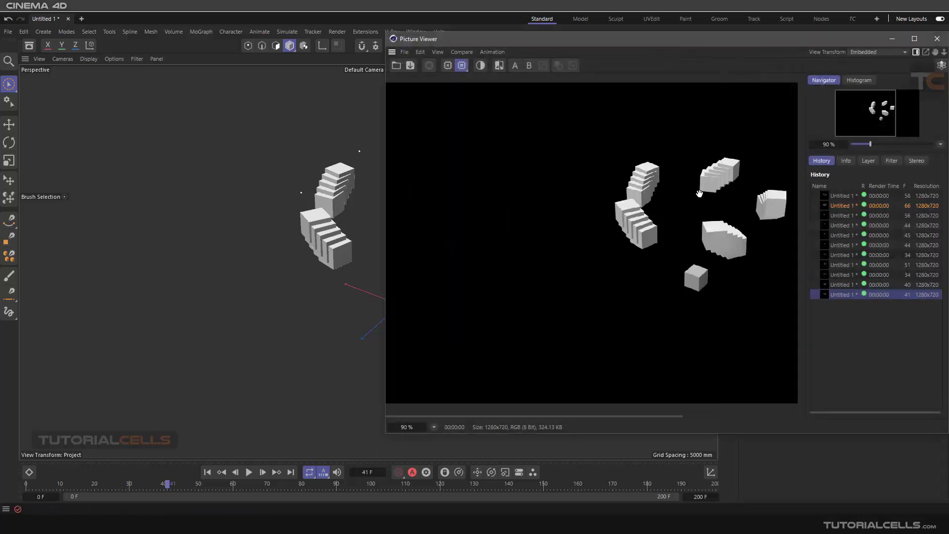
pyautogui.click(937, 38)
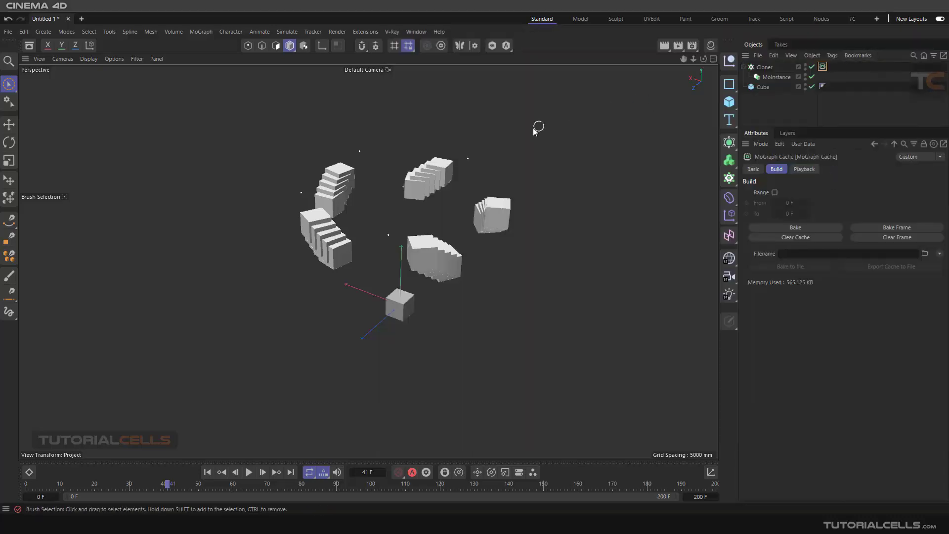